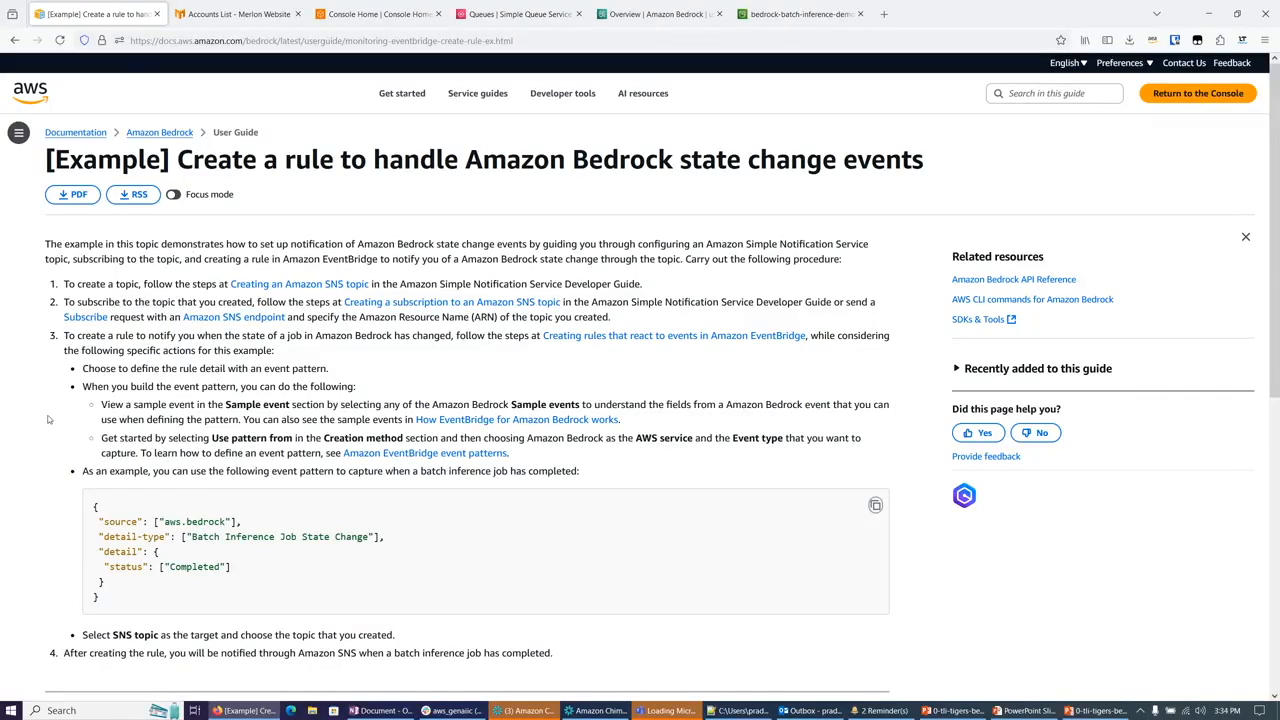
Step: Begin a new EventBridge rule on the default event bus, name it batch-inference-state, and proceed to the event pattern
click(365, 14)
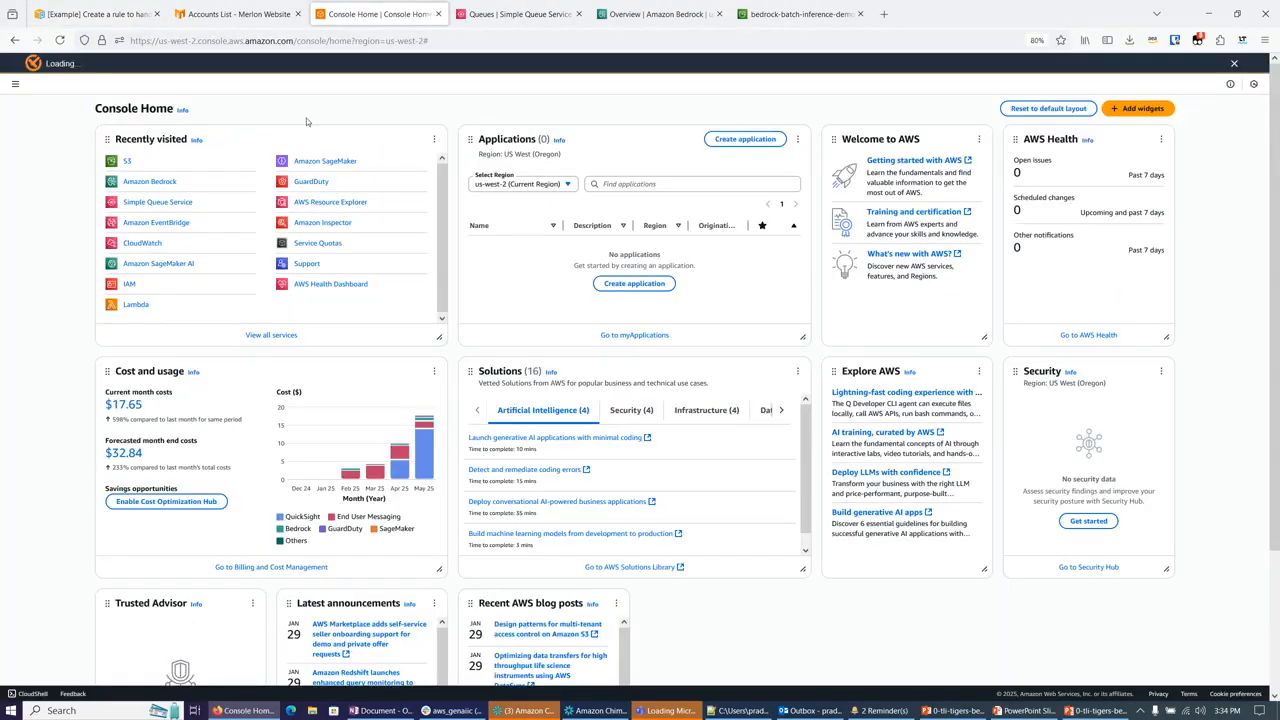
click(156, 222)
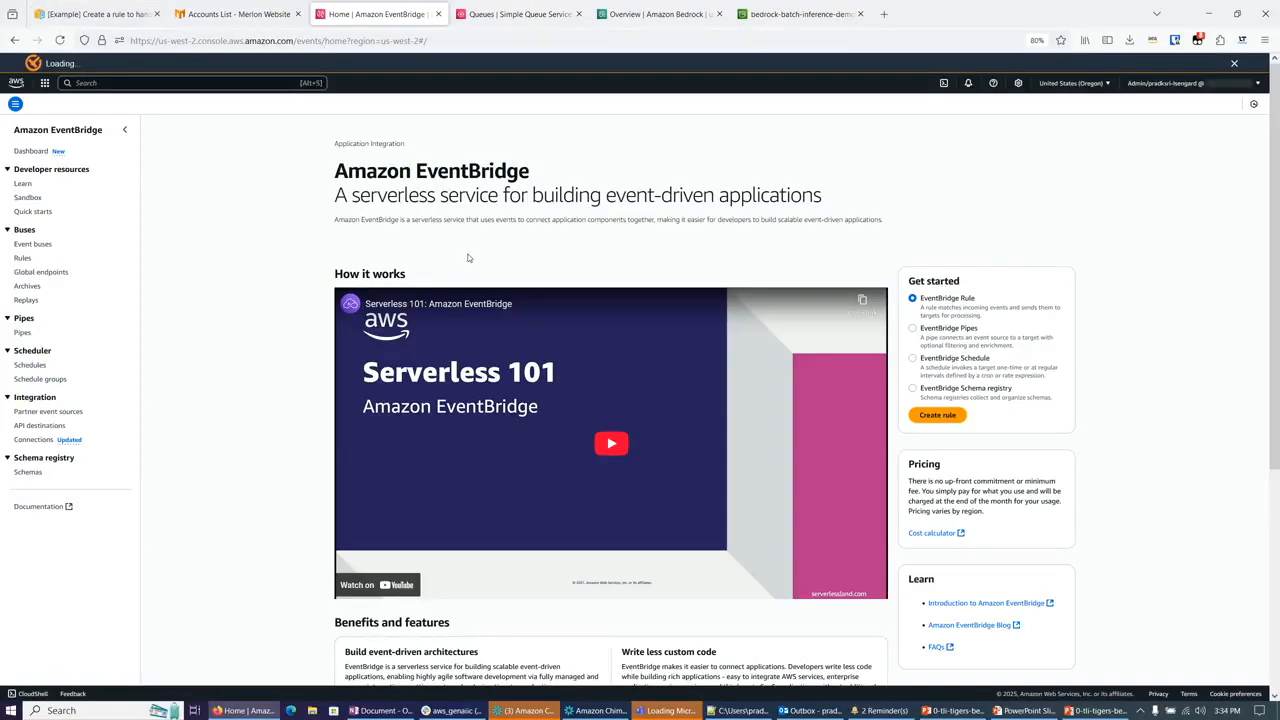
click(22, 259)
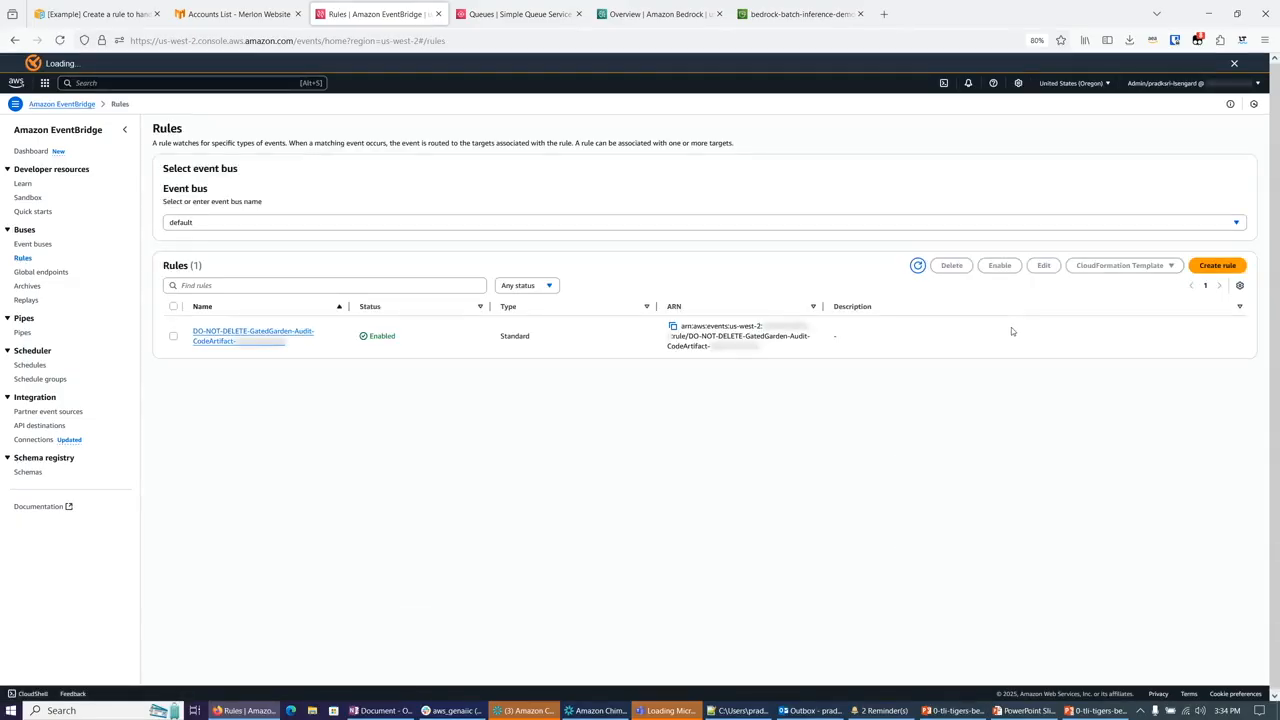
click(1218, 268)
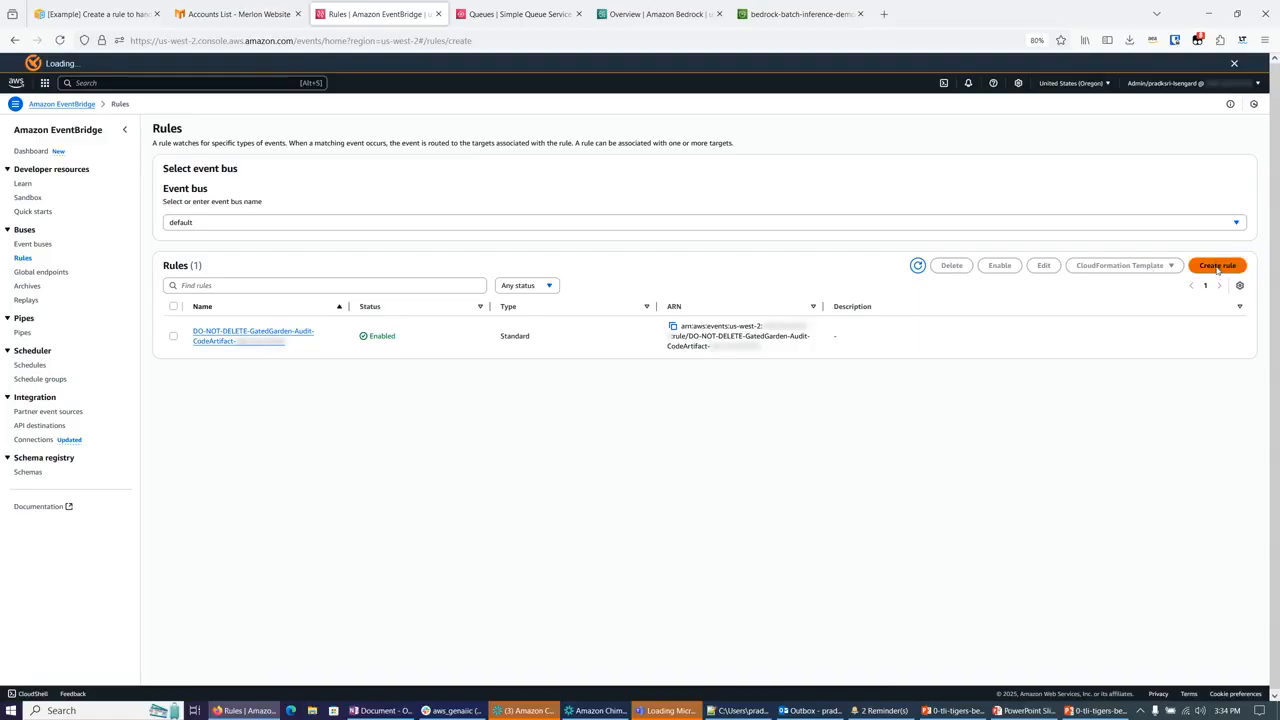
click(621, 203)
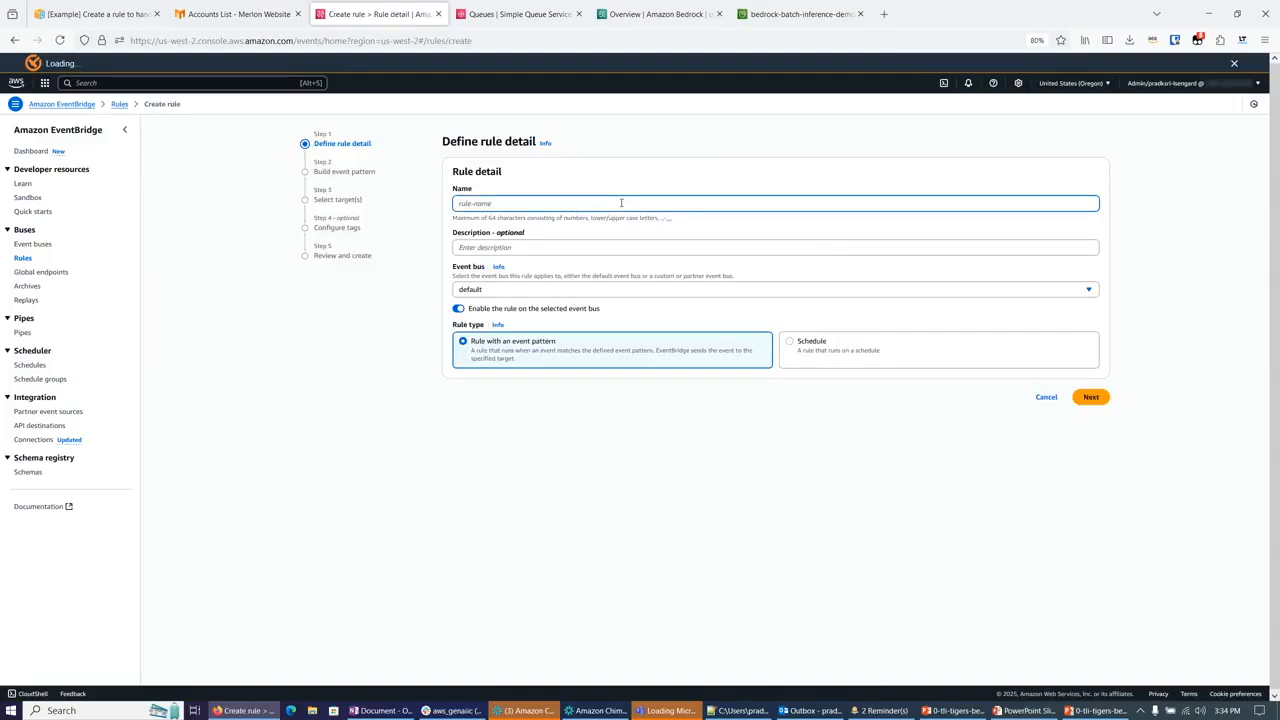
text(batch-inference-state)
click(1091, 397)
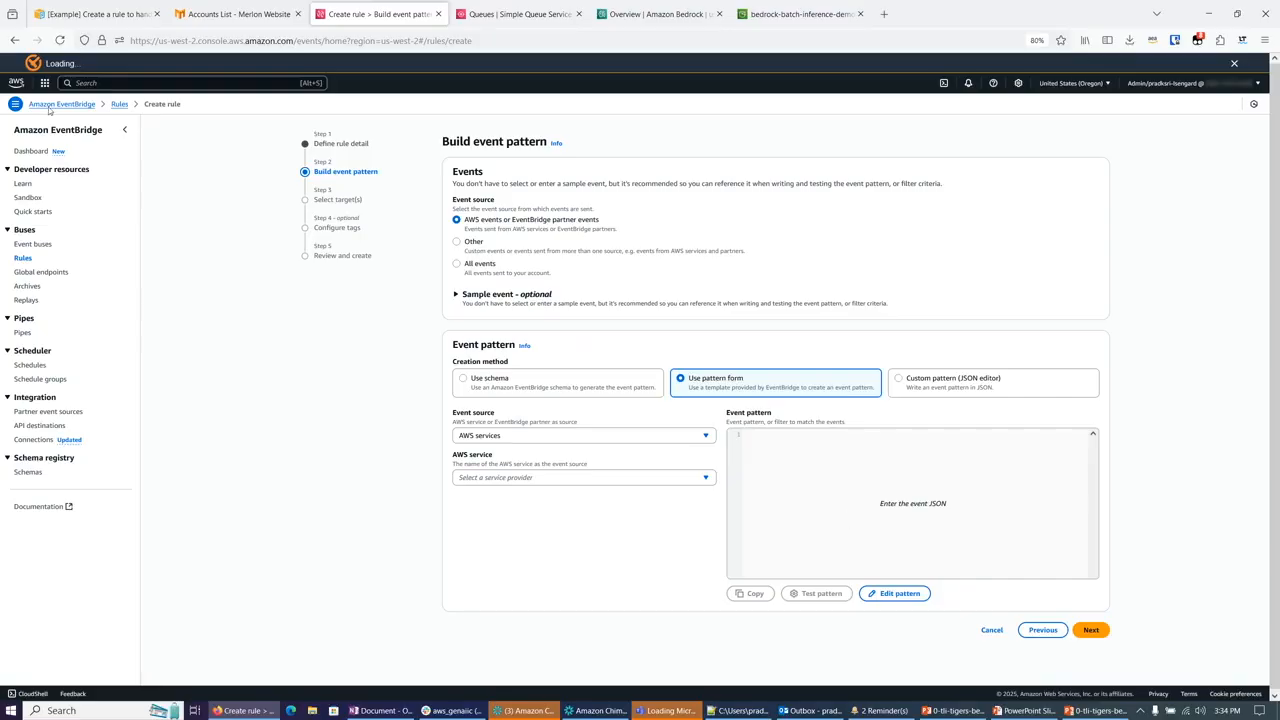
Step: Define a custom JSON event pattern using the documentation's example for aws.bedrock Batch Inference Job State Change events with status Completed
click(98, 14)
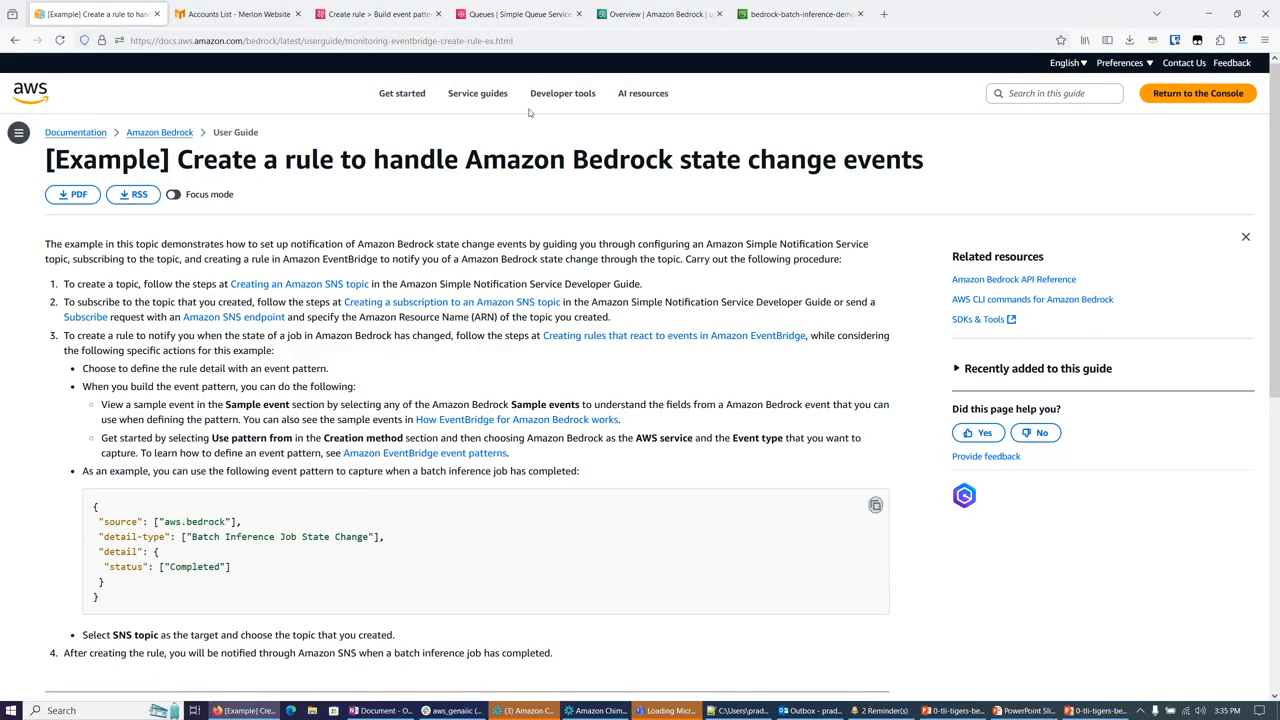
click(375, 20)
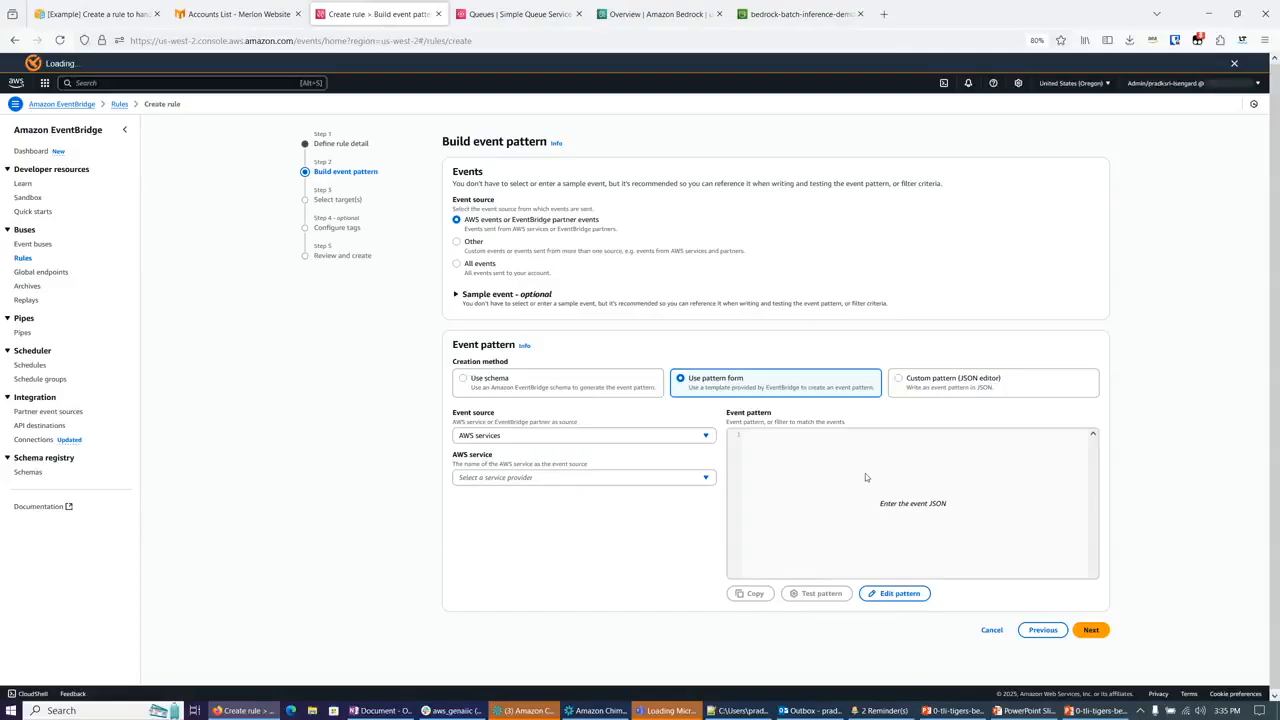
click(886, 593)
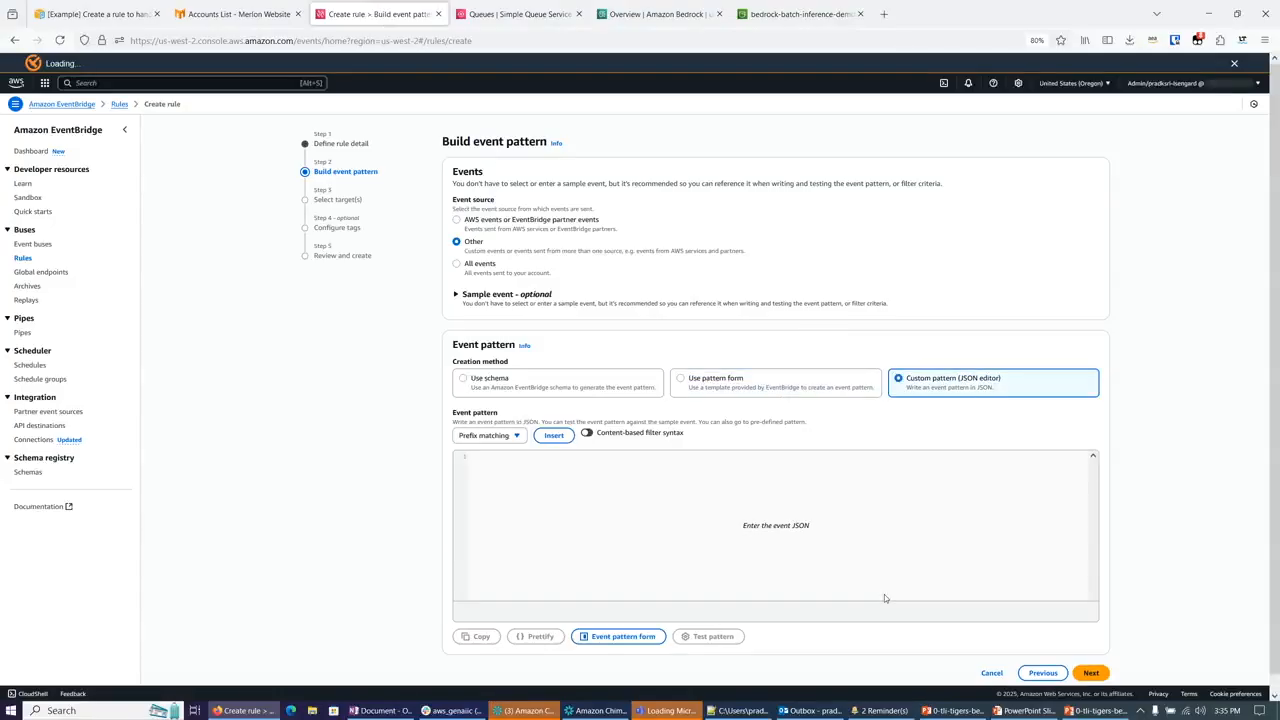
click(730, 530)
key(ctrl+v)
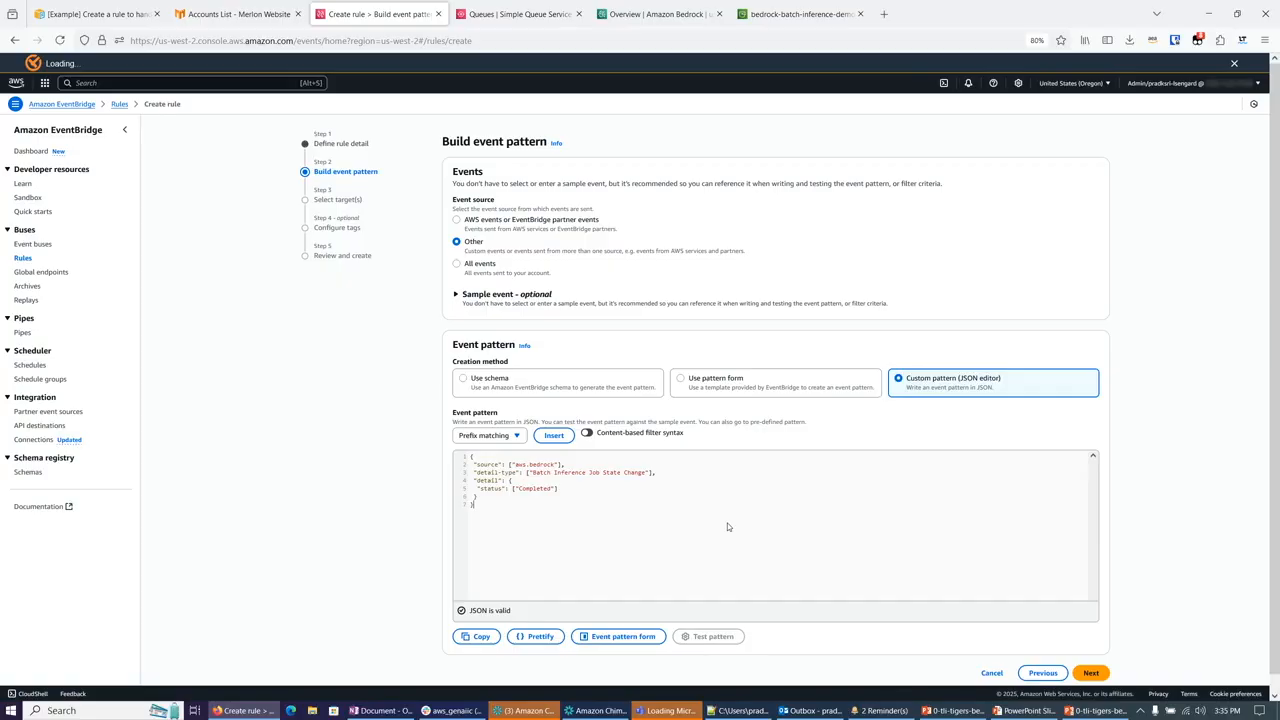
click(1098, 677)
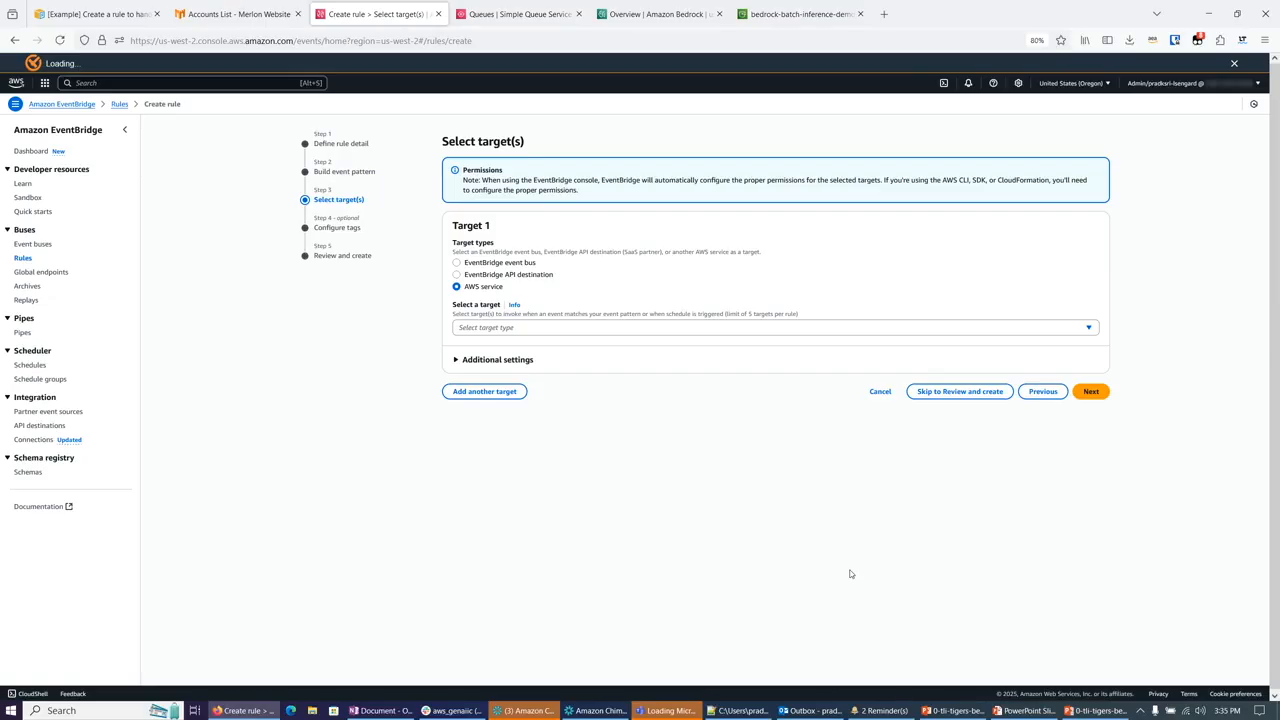
Step: Set the rule's target to the SQS queue bedrock-batch-inference-status-pdx-queue in this account, with a new execution role
click(643, 333)
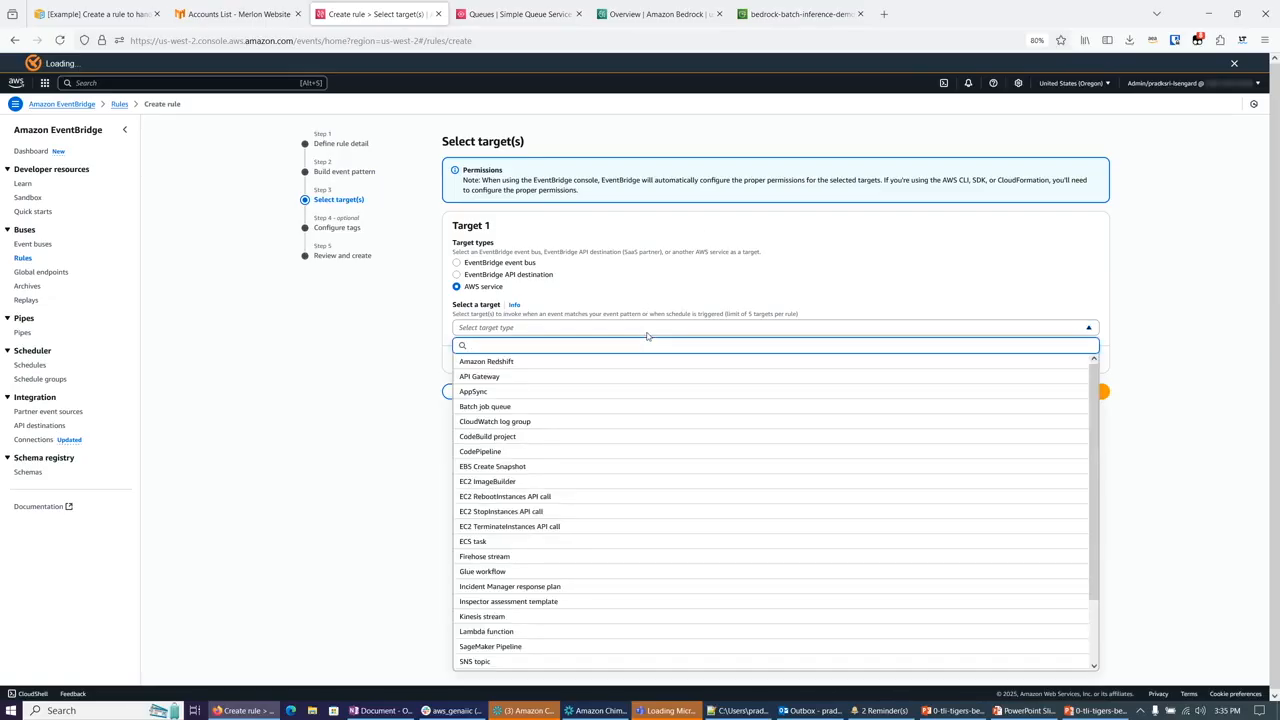
text(SQS)
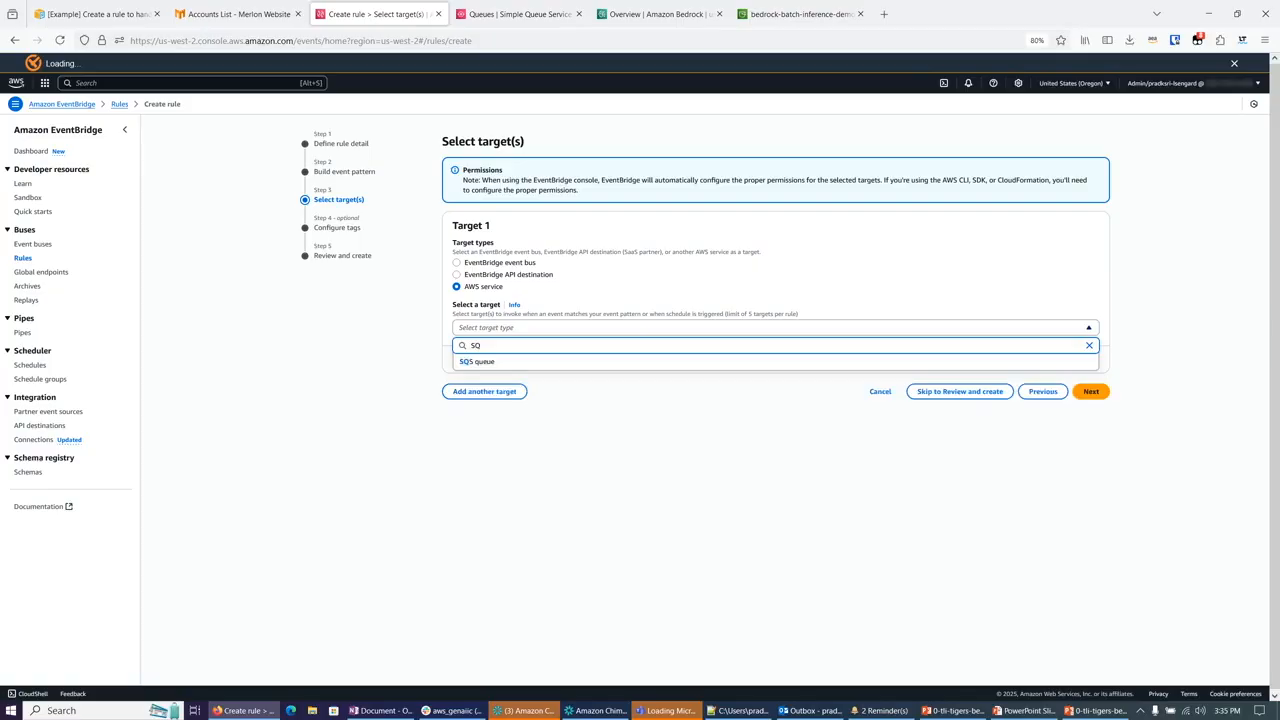
click(484, 362)
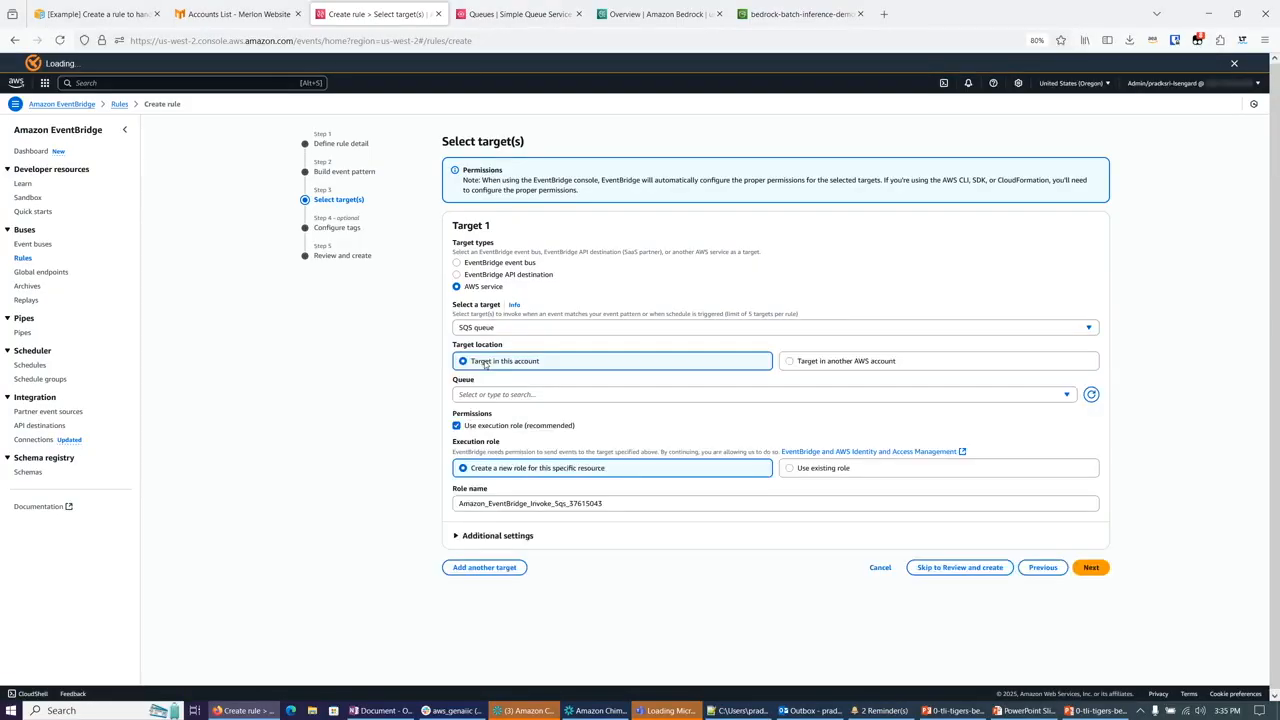
click(524, 394)
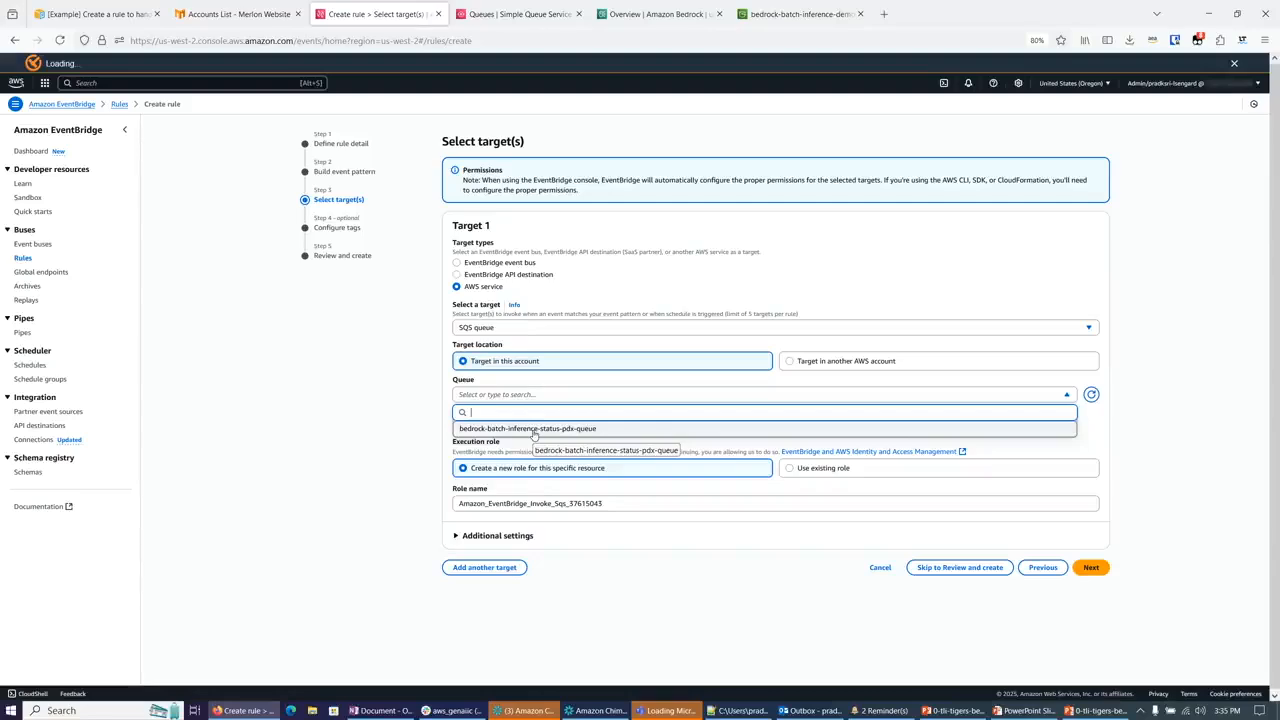
click(535, 430)
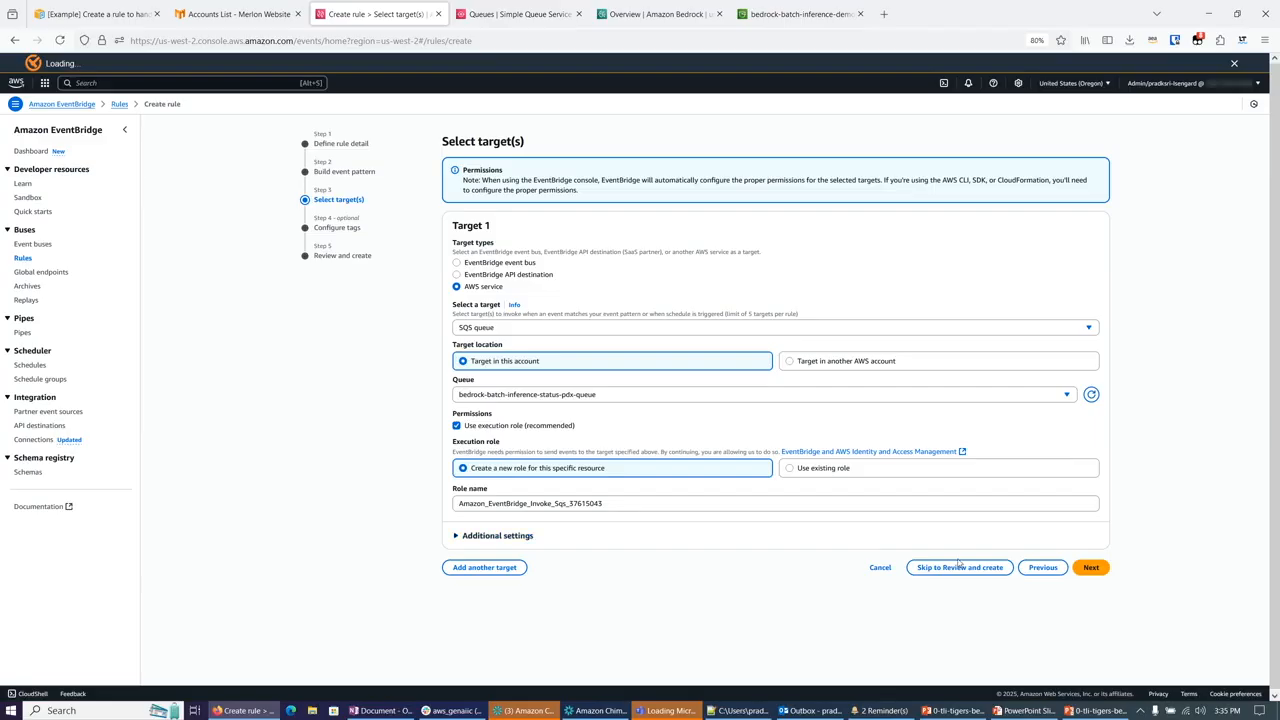
click(1091, 567)
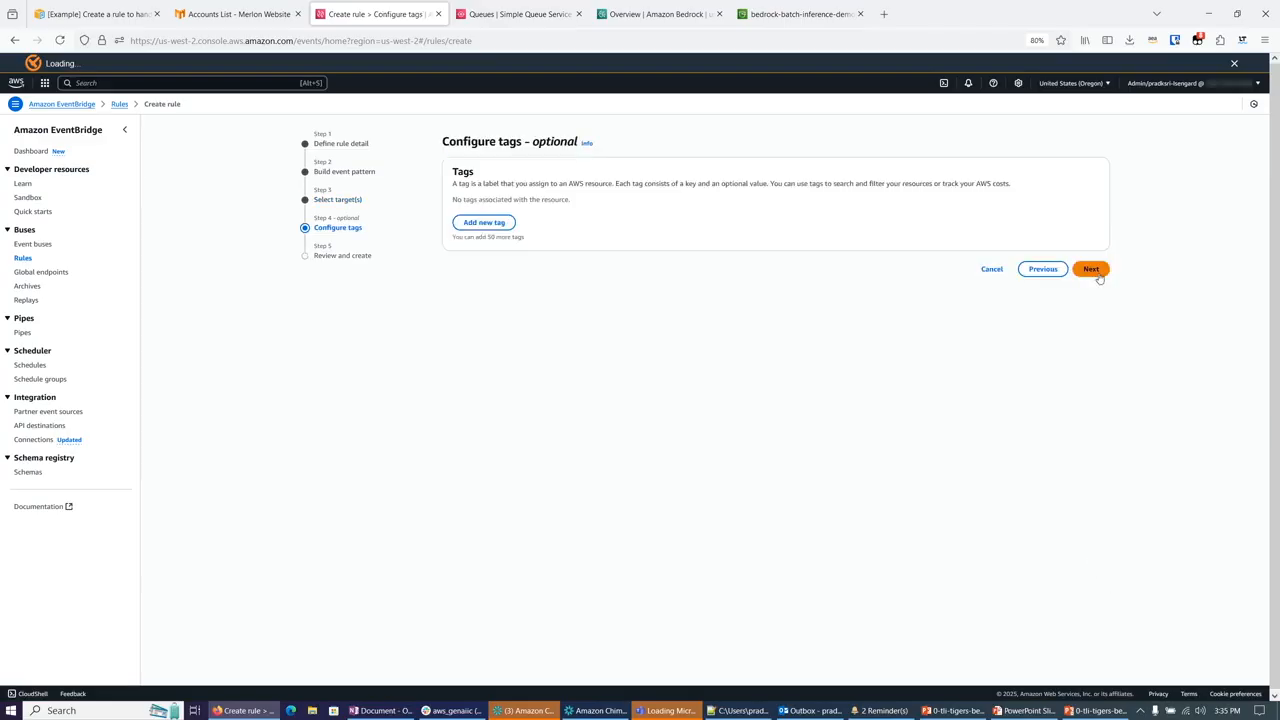
Step: Skip the tags, review the rule's configuration, and create the rule
click(1098, 275)
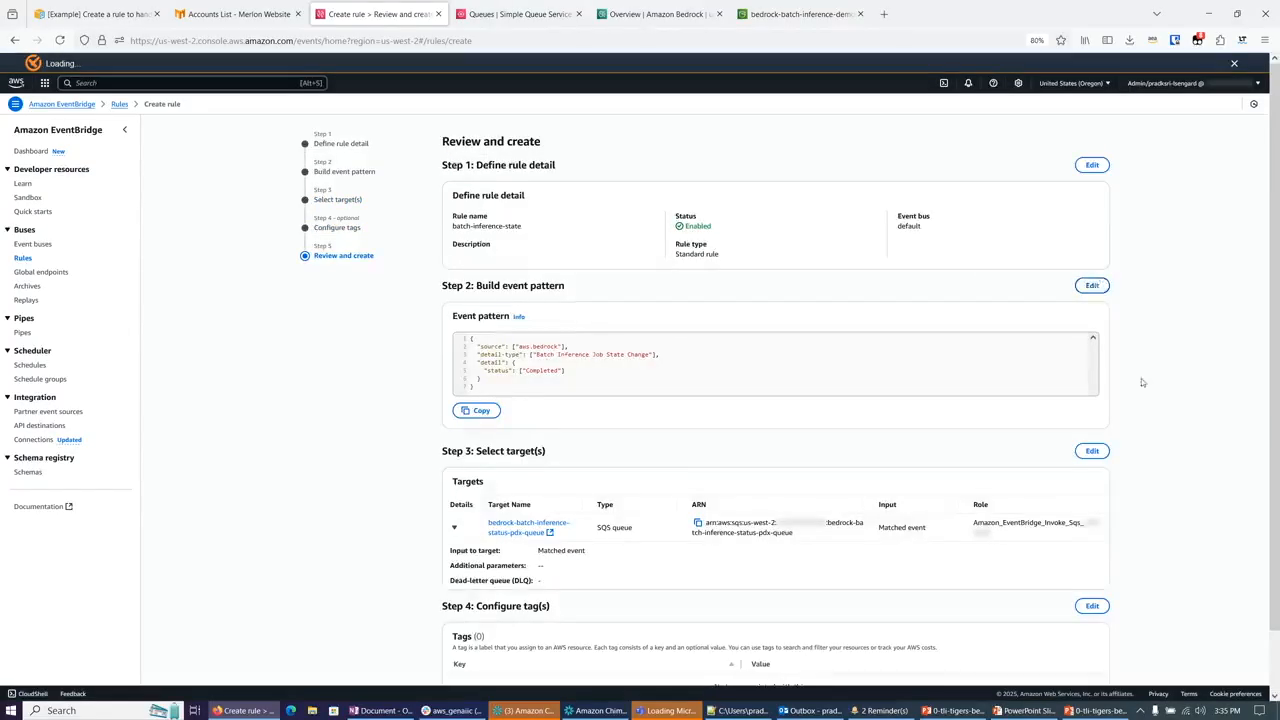
scroll(1141, 378, down, 1)
click(1081, 656)
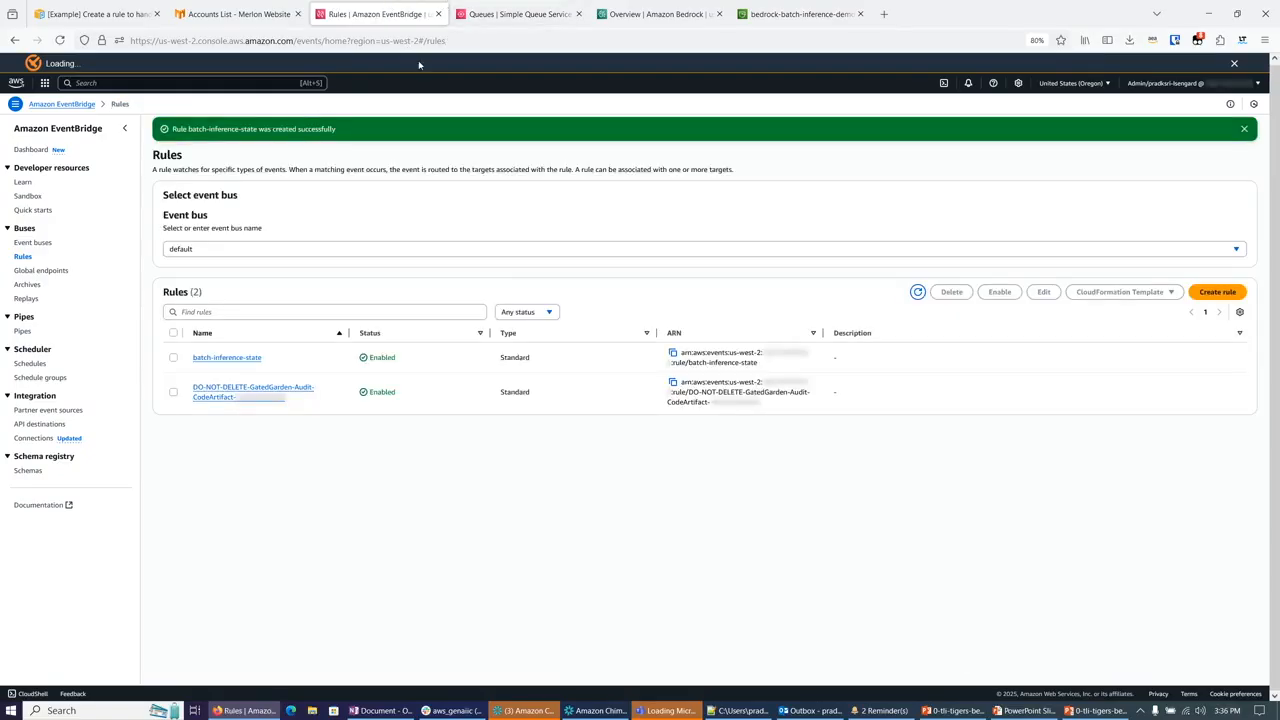
Step: Open Bedrock's batch inference jobs page, then examine the nova-batch-input.jsonl records and their input folder in the bedrock-batch-inference-demo-pdx bucket
click(632, 16)
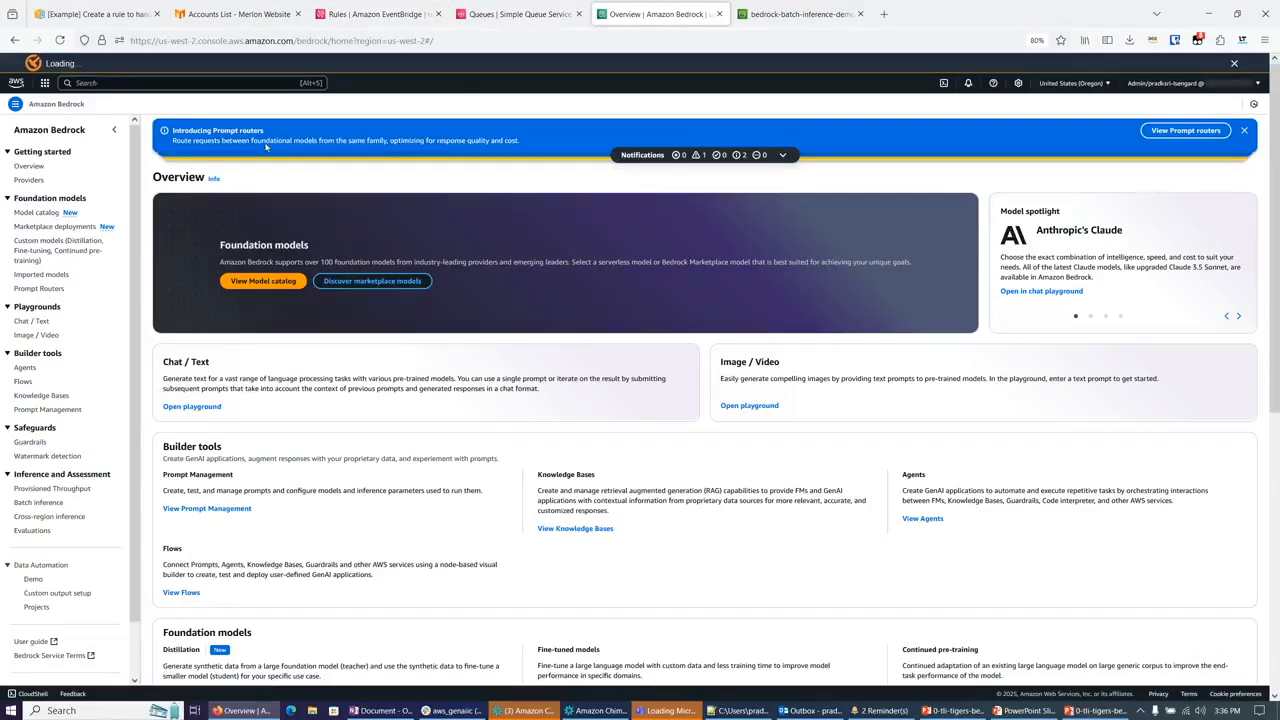
click(54, 503)
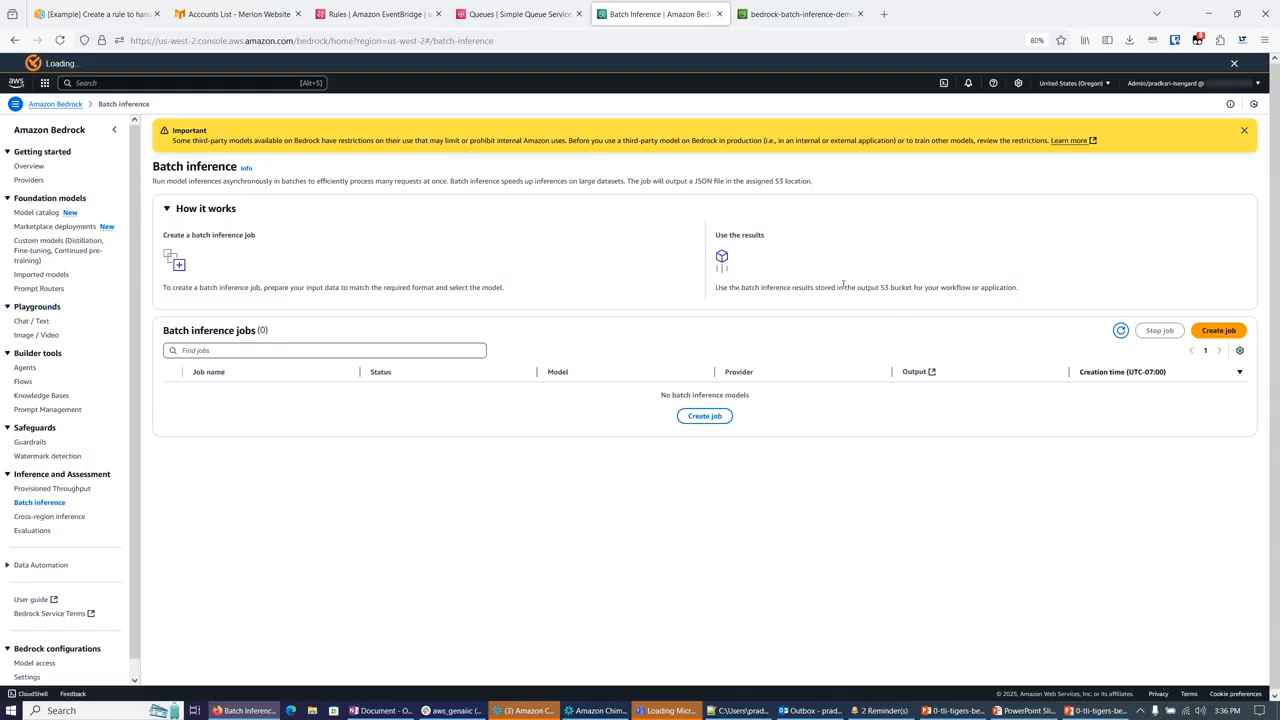
click(815, 22)
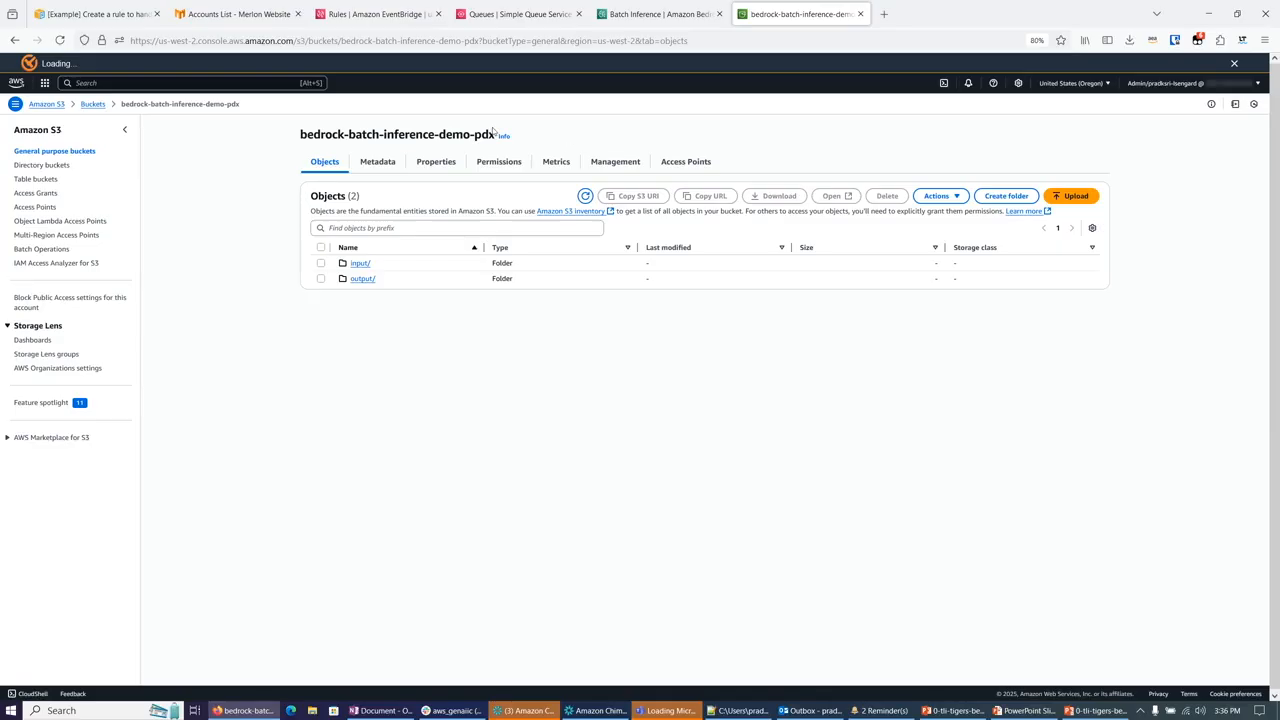
click(362, 264)
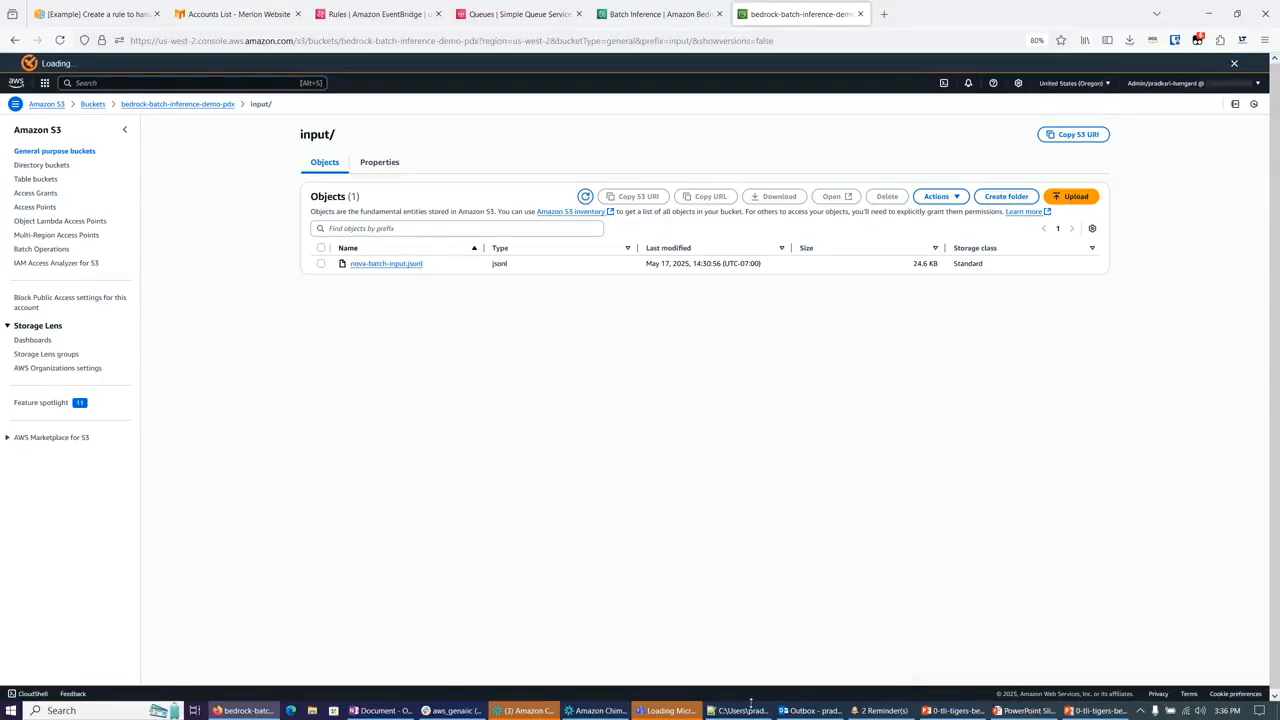
click(750, 711)
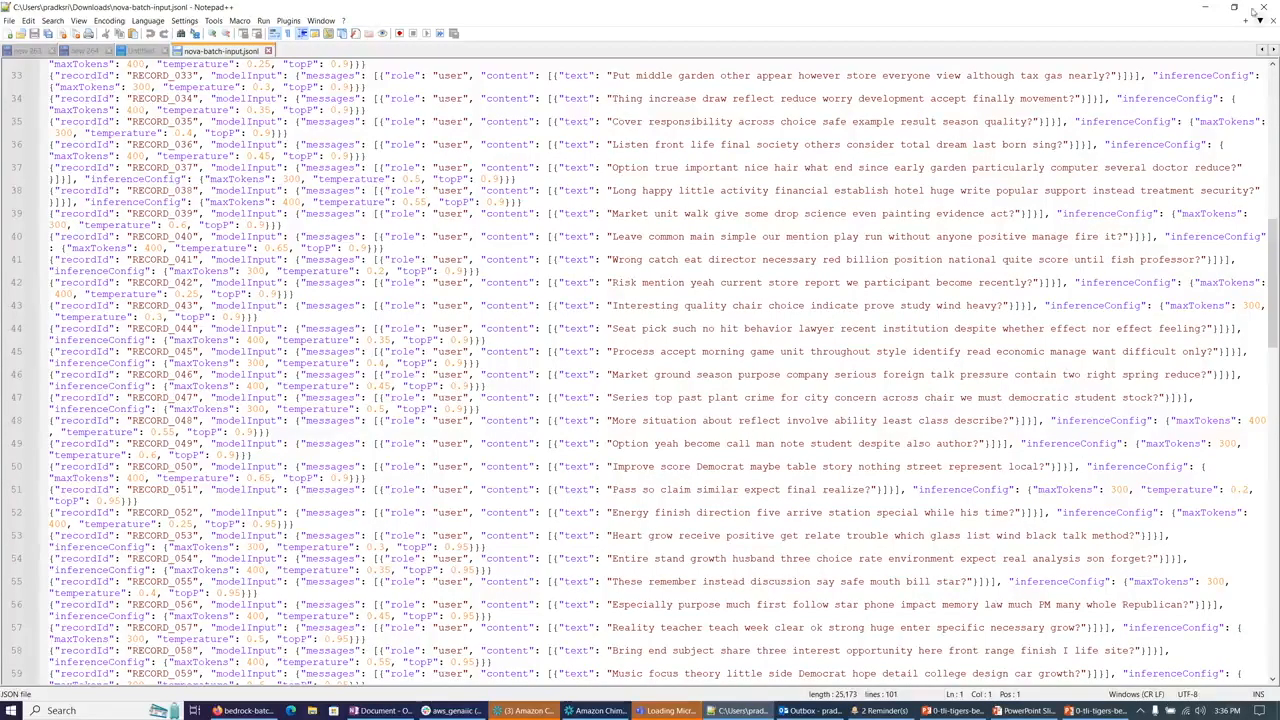
click(1205, 10)
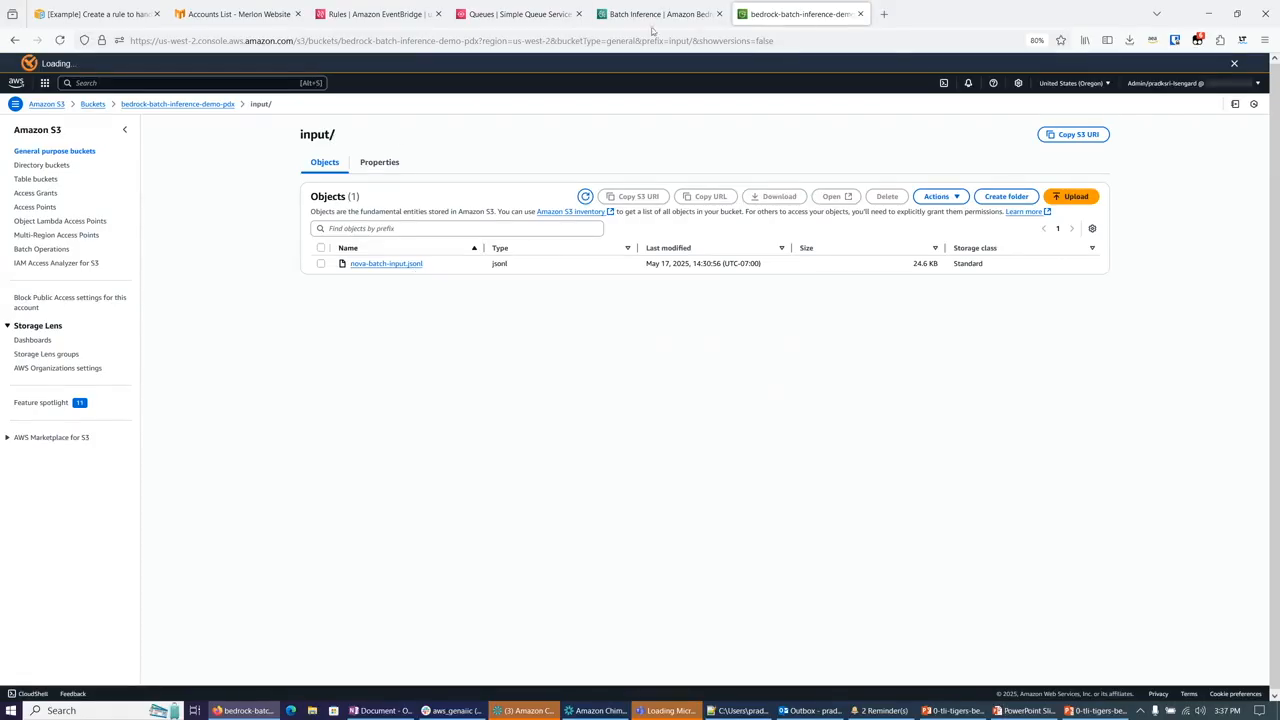
Step: Start a new Bedrock batch inference job and name it DemoJob1
click(651, 16)
click(712, 415)
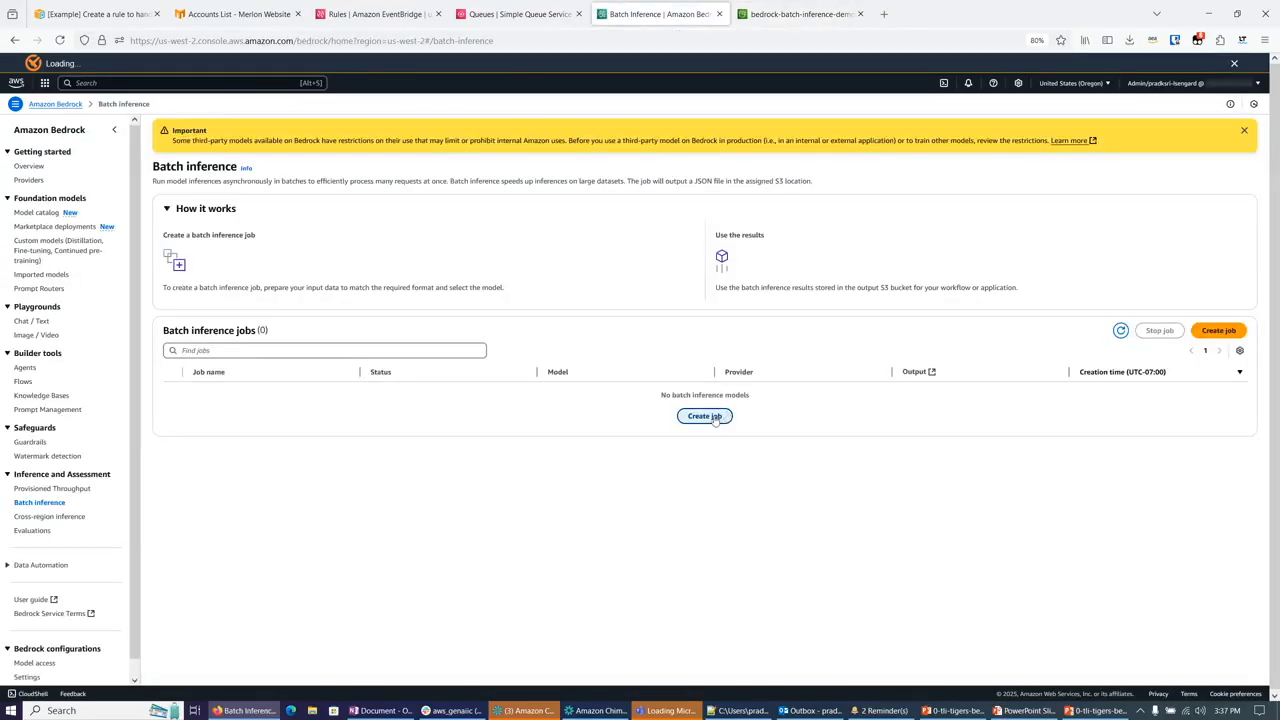
click(617, 269)
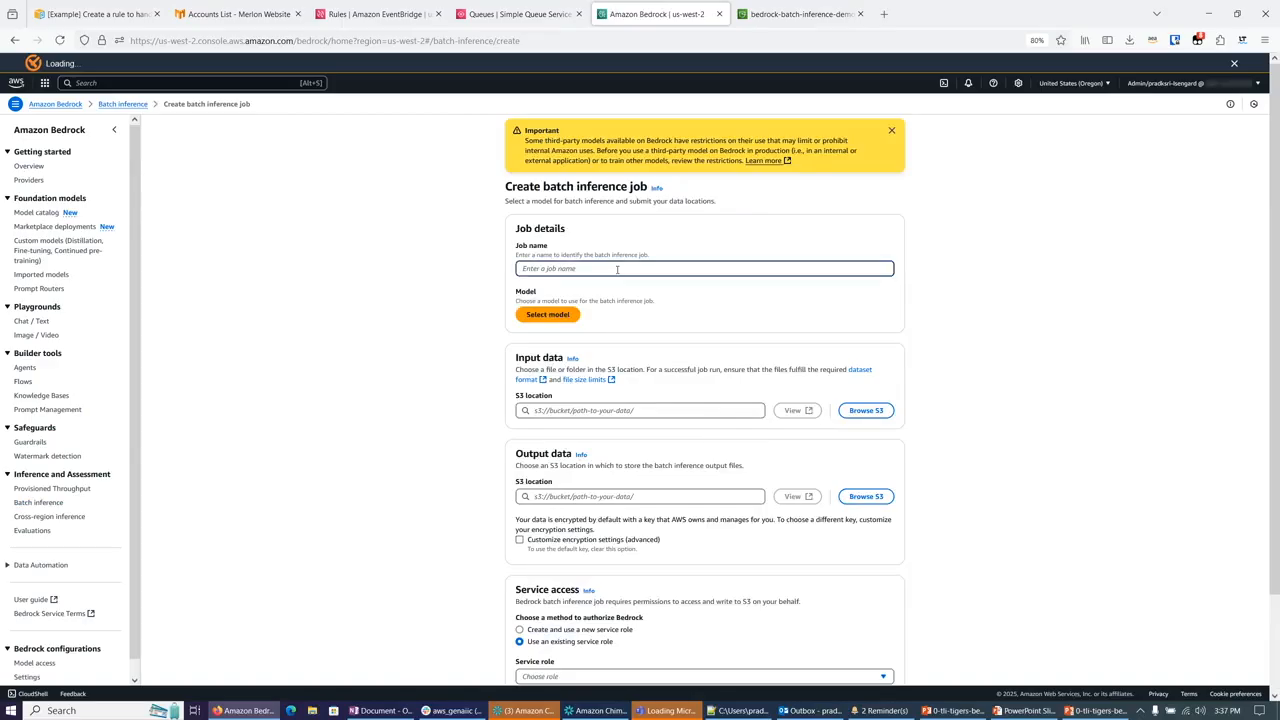
text(Dem,oJob1)
key(Left)
key(Left)
key(Left)
key(Left)
key(BackSpace)
key(BackSpace)
Step: Choose Amazon Nova Lite 1.0 with the US Nova Lite inference profile as the job's model
click(548, 314)
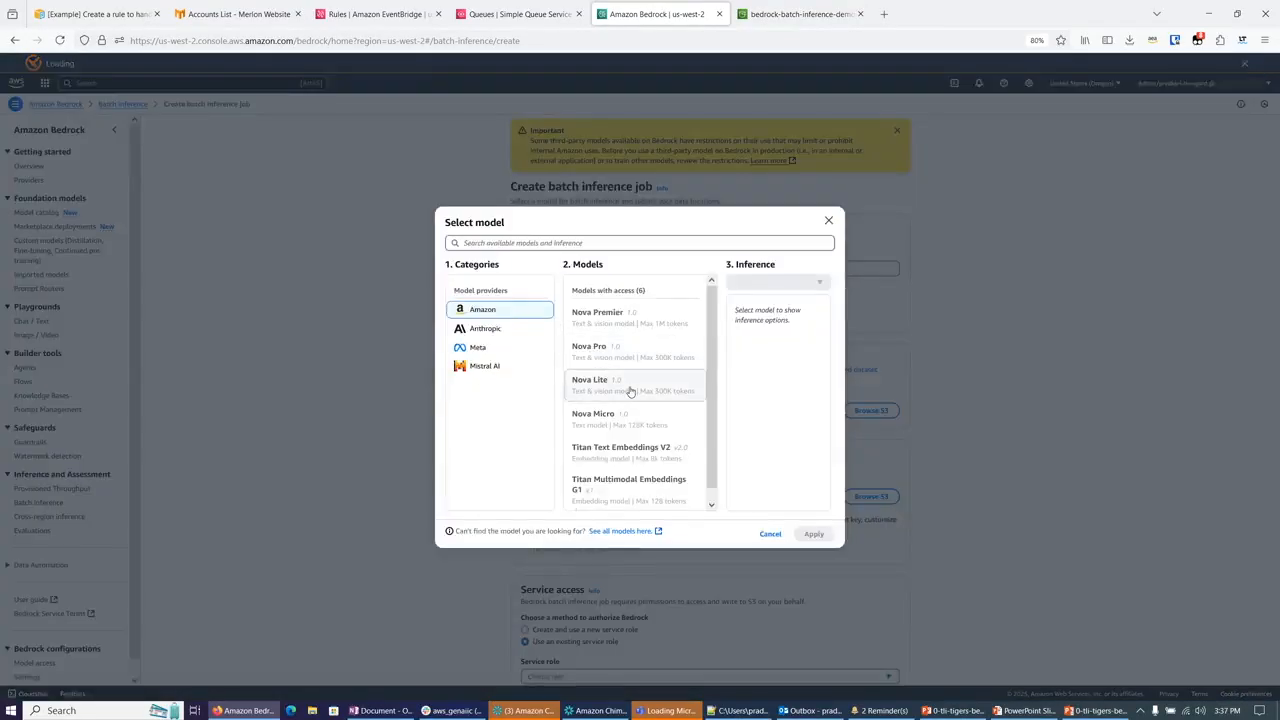
click(630, 391)
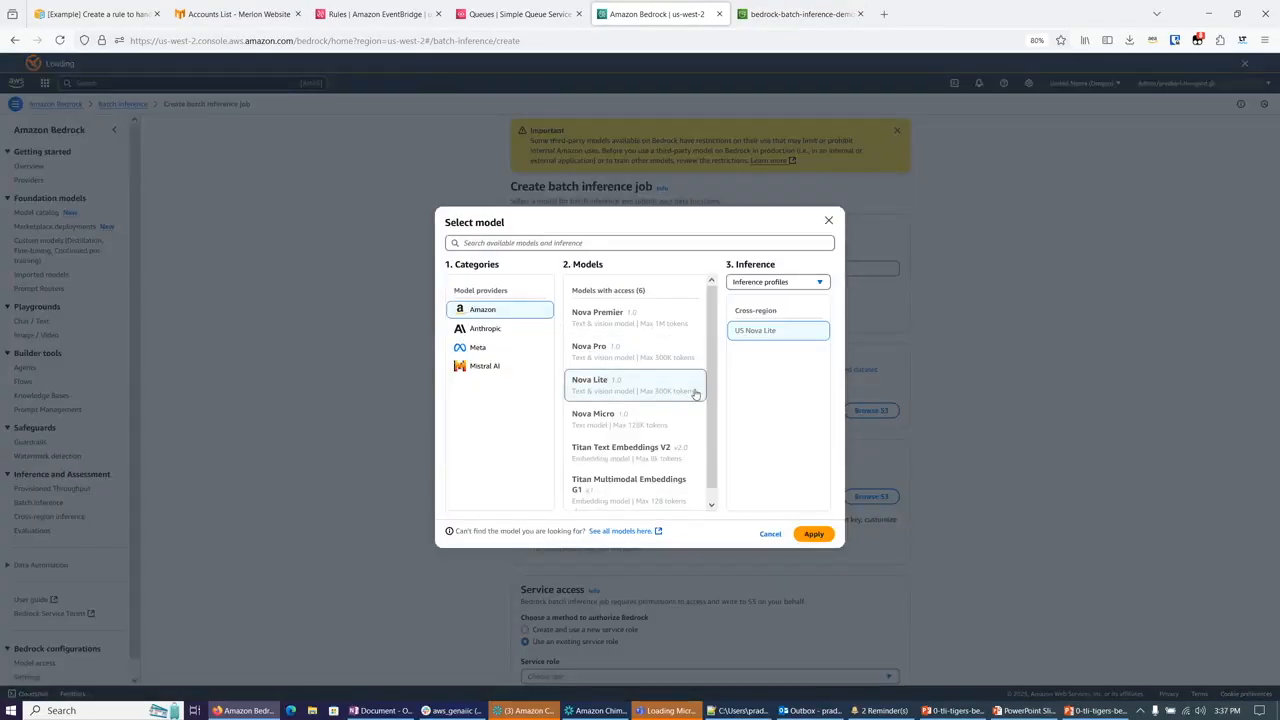
click(815, 535)
Step: Set the job's input data location to the input folder of the bedrock-batch-inference-demo-pdx bucket
click(853, 434)
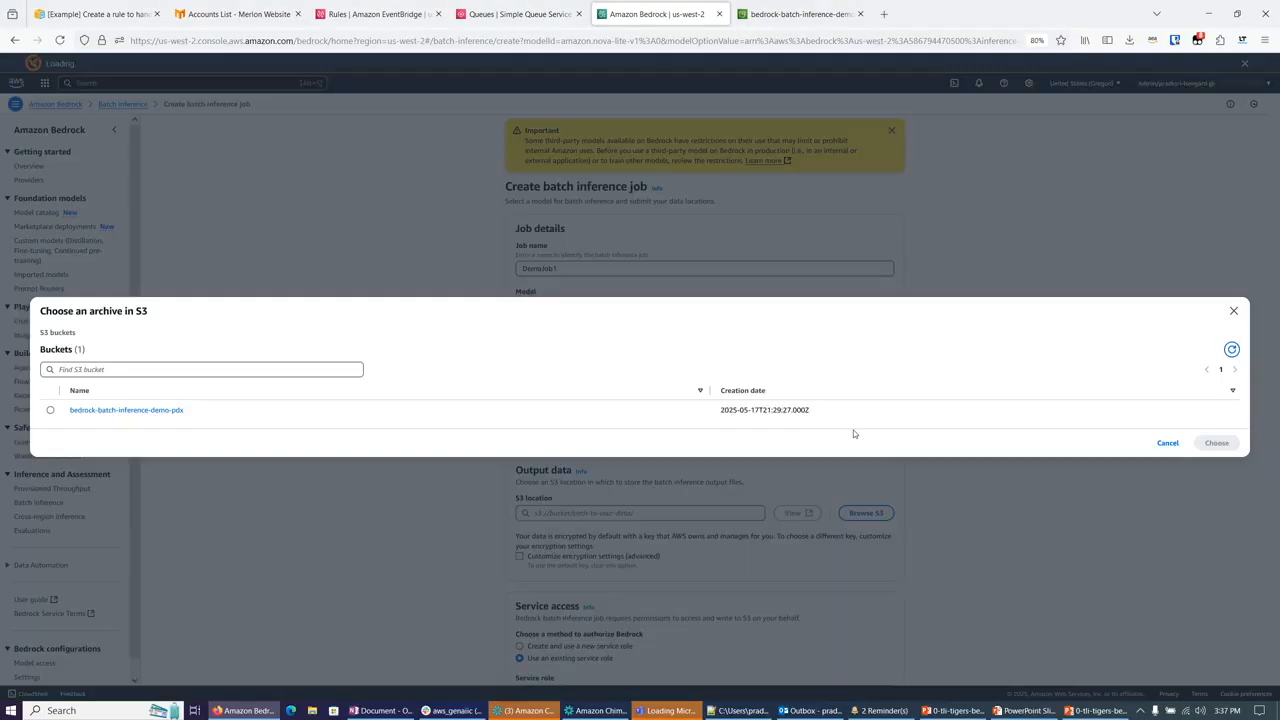
click(72, 411)
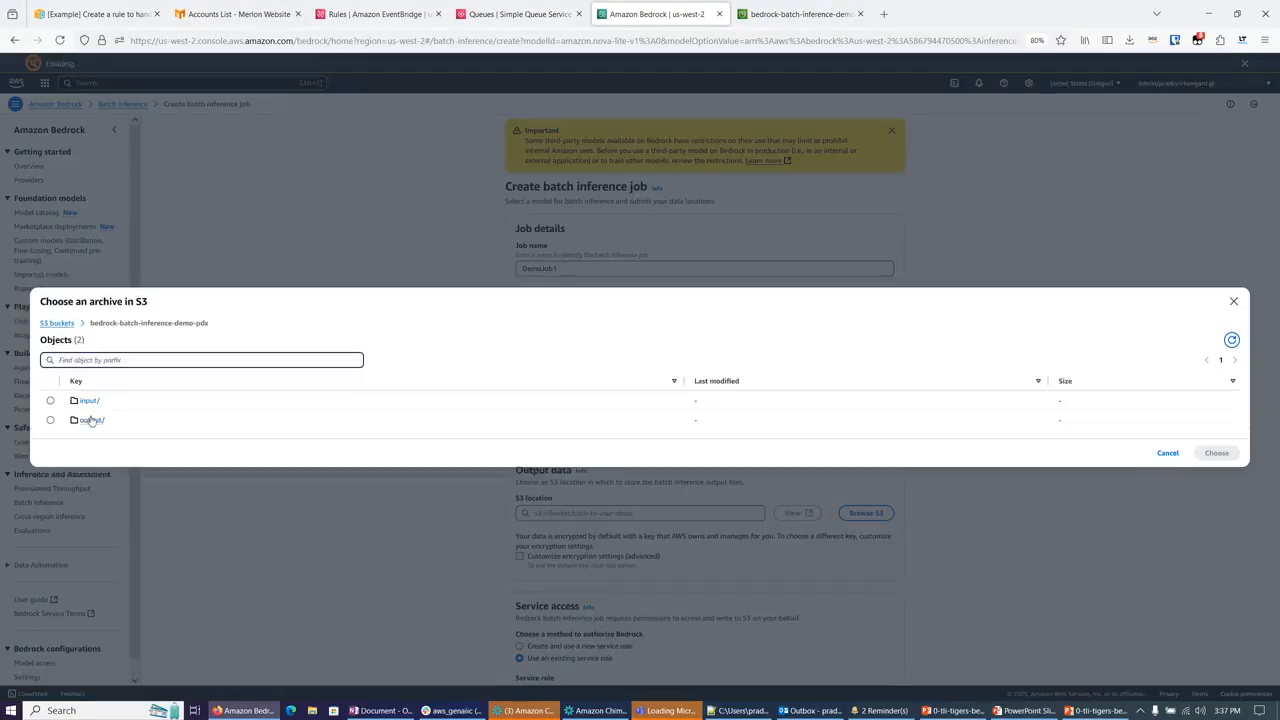
click(50, 400)
click(1216, 453)
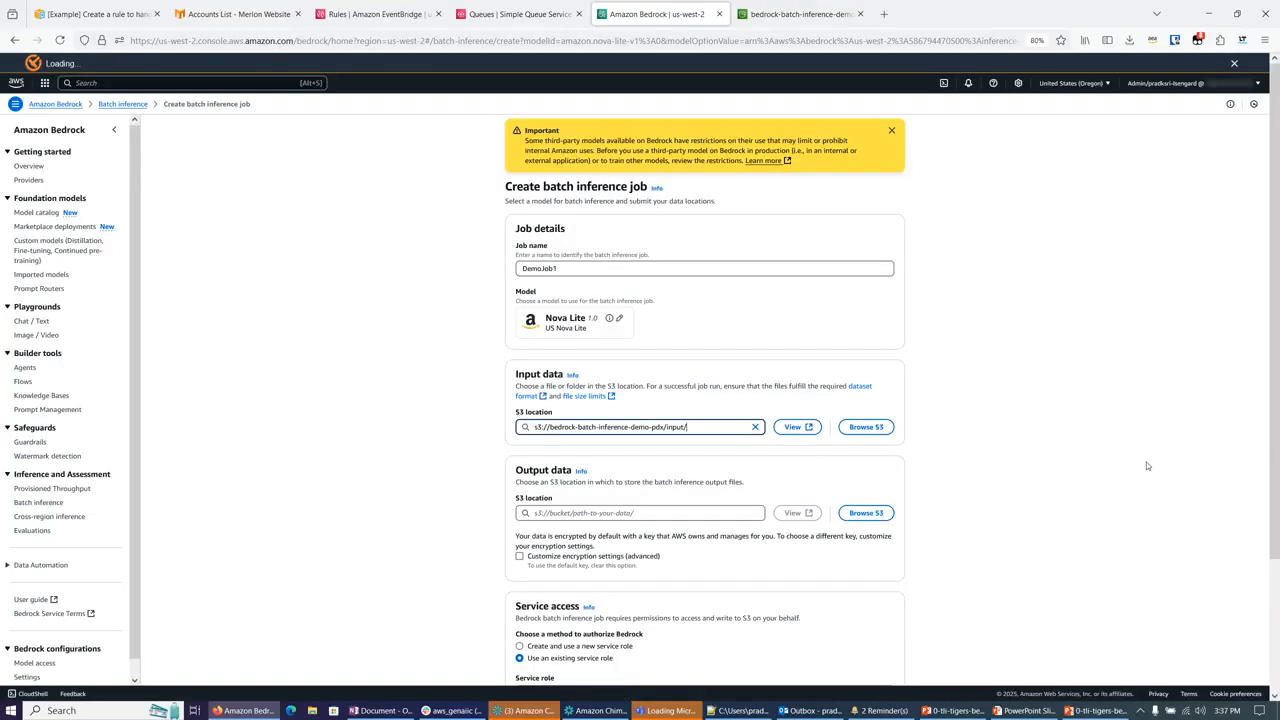
Step: Set the job's output data location to the output folder of the bedrock-batch-inference-demo-pdx bucket
click(852, 512)
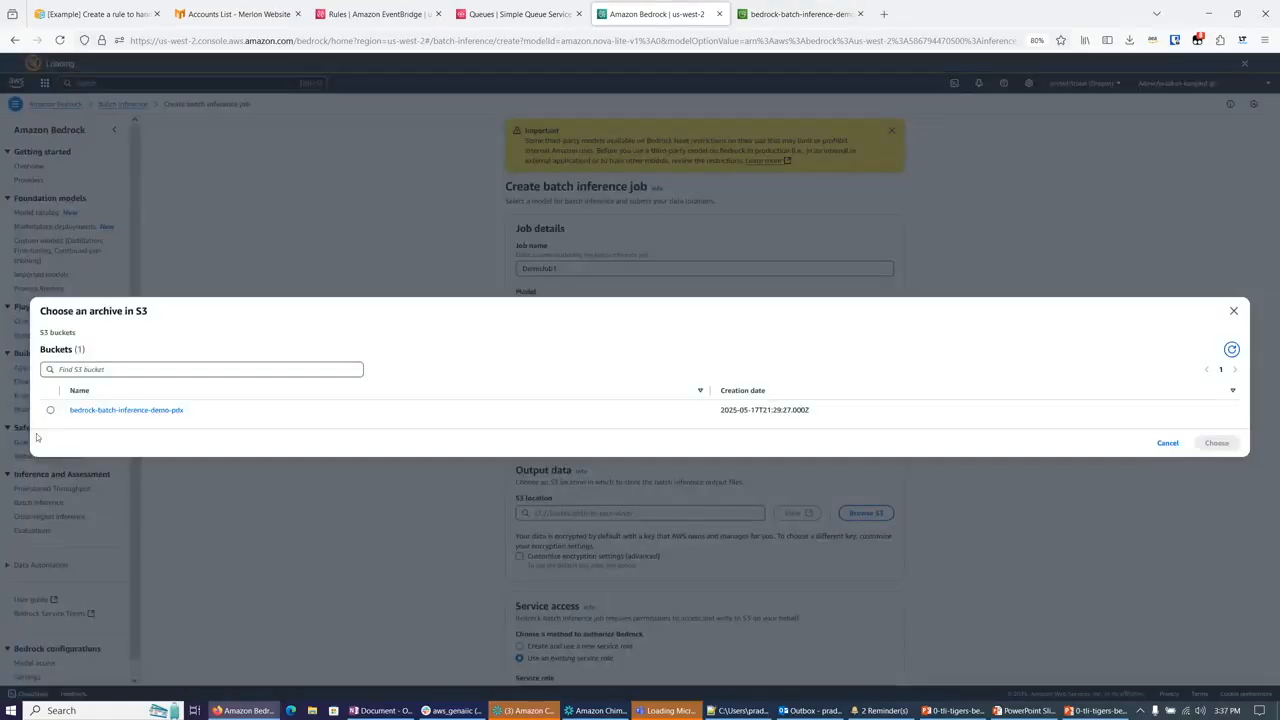
click(110, 413)
click(51, 421)
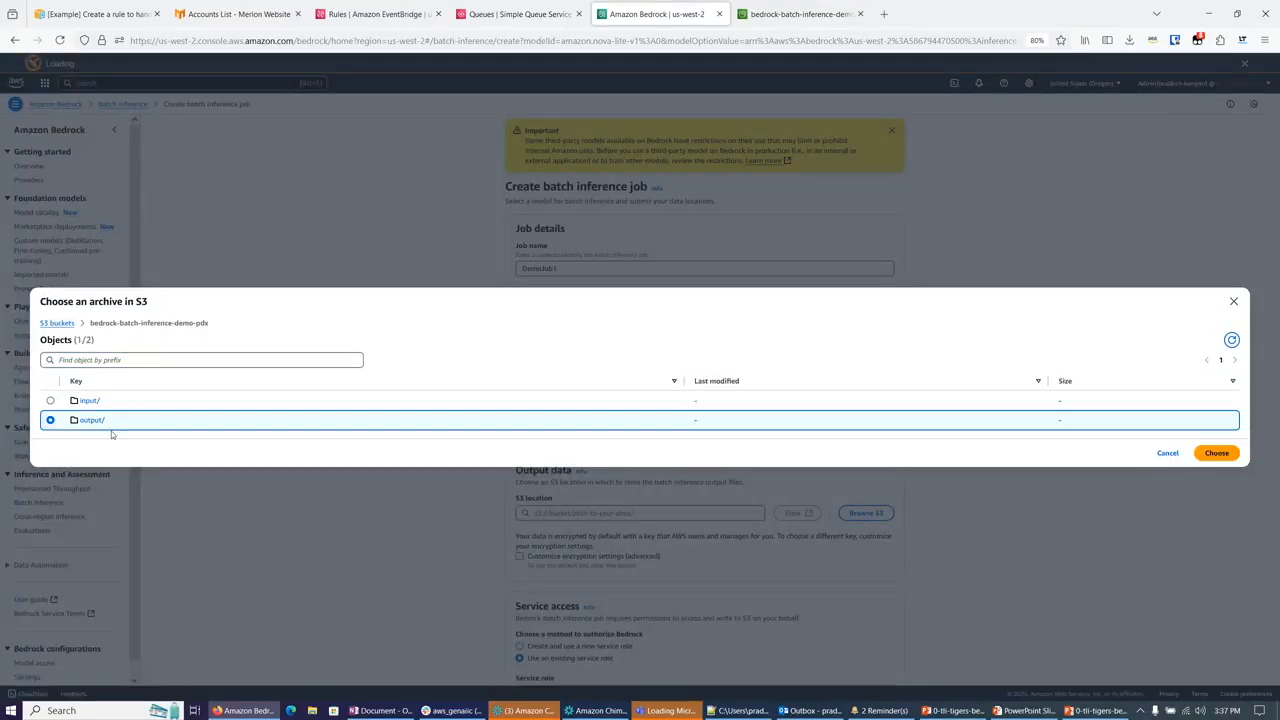
click(1216, 453)
scroll(892, 449, down, 1)
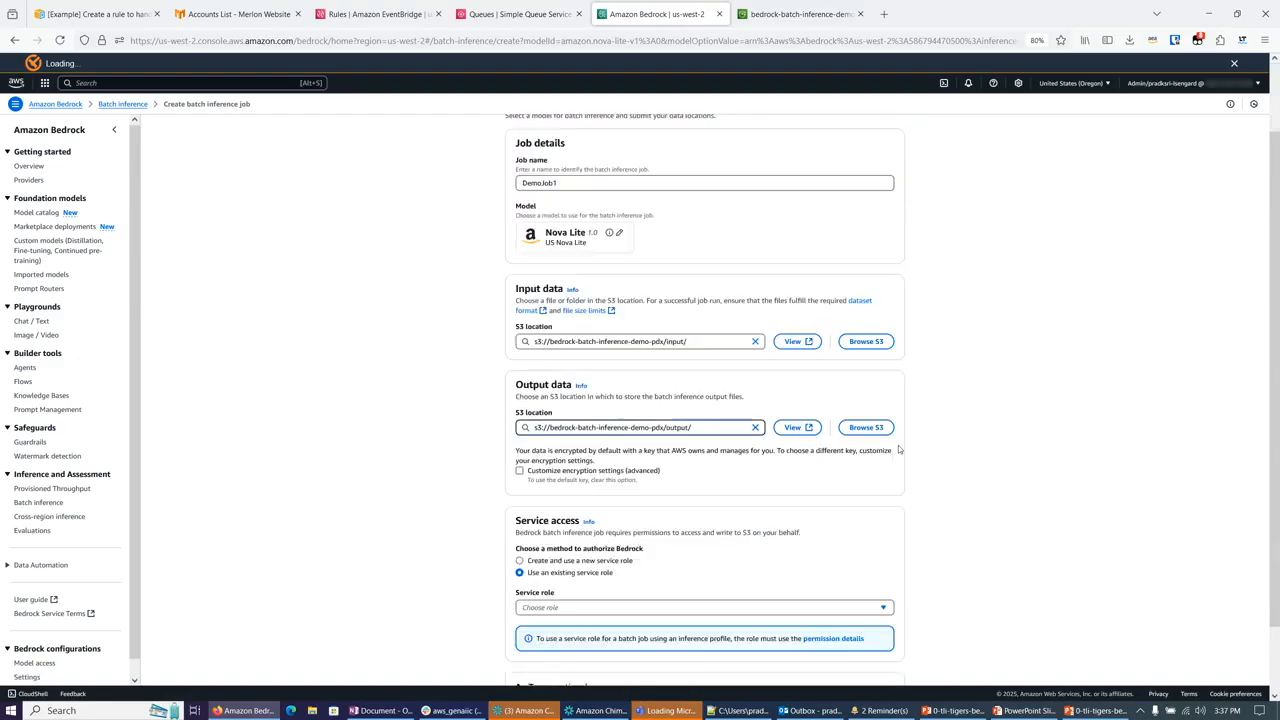
Step: Authorize the batch job with a newly created service role named bedrock-batch-pdx-role
scroll(899, 449, down, 1)
click(714, 527)
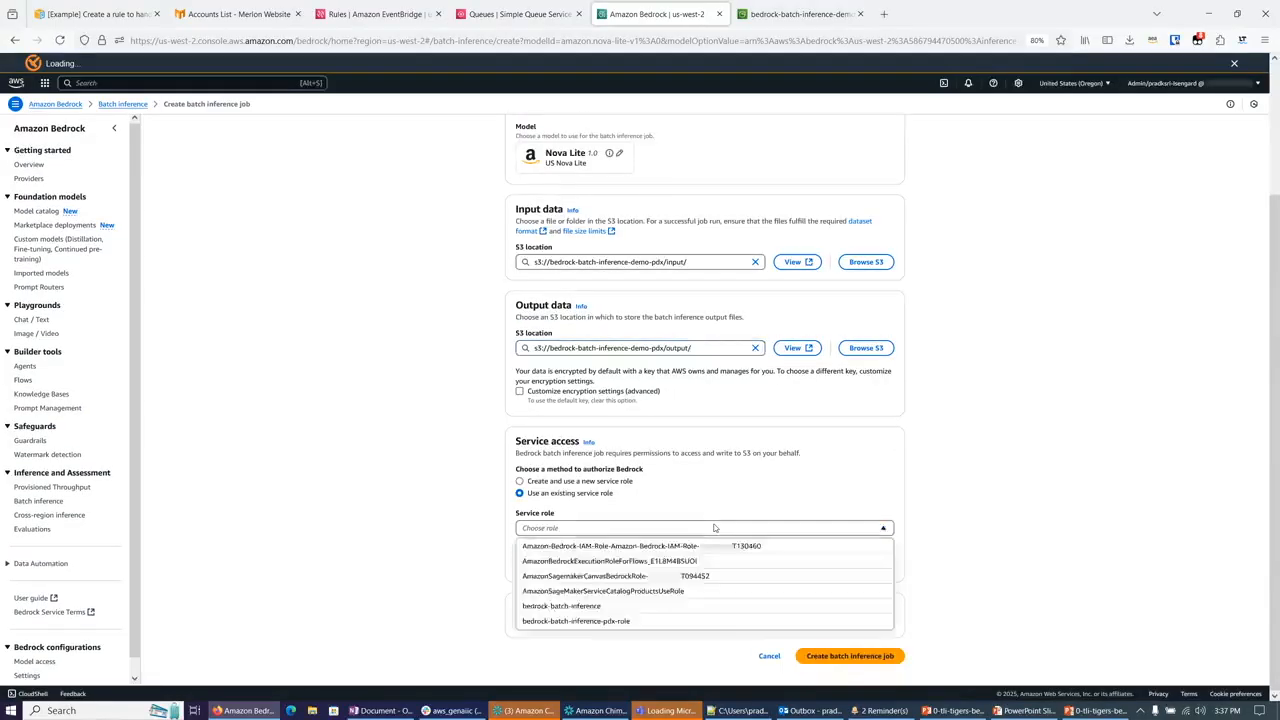
click(714, 527)
click(580, 487)
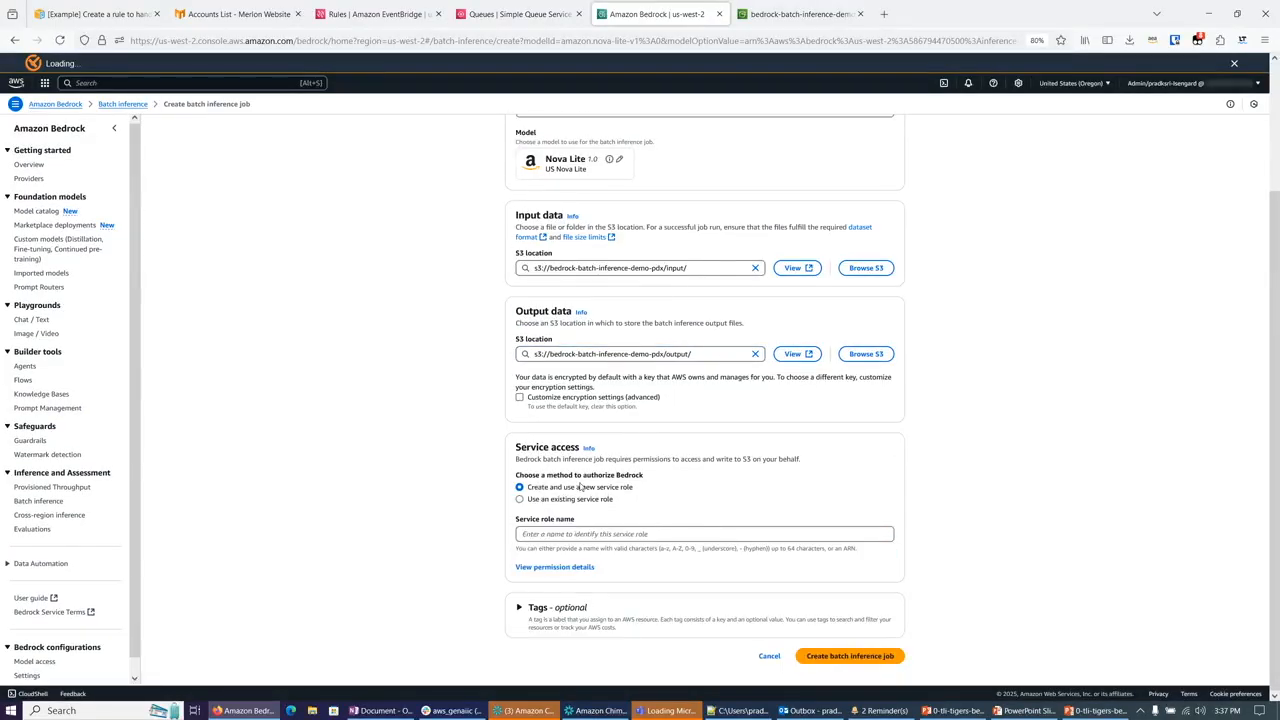
click(598, 534)
text(b)
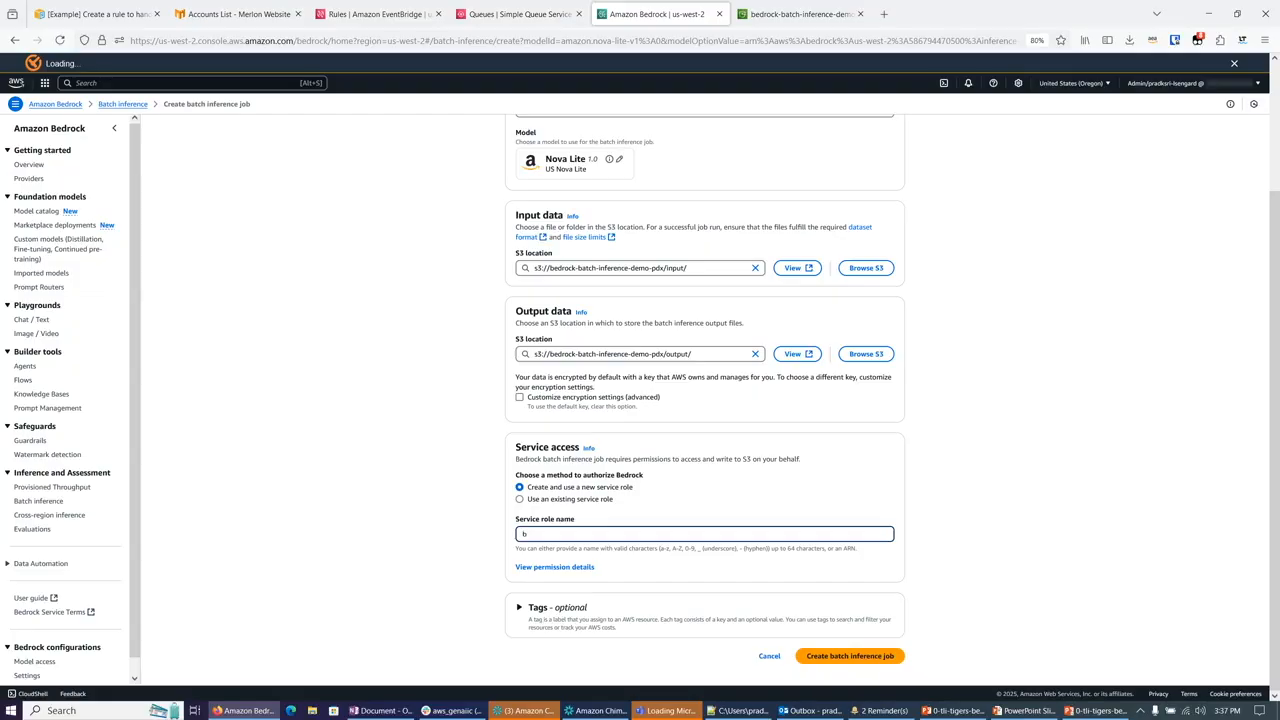
text(edrock-batch-pdx-role)
Step: Review the new service role's permission details, including the S3 and InvokeModel statements and the trust relationship
click(574, 569)
scroll(673, 421, down, 3)
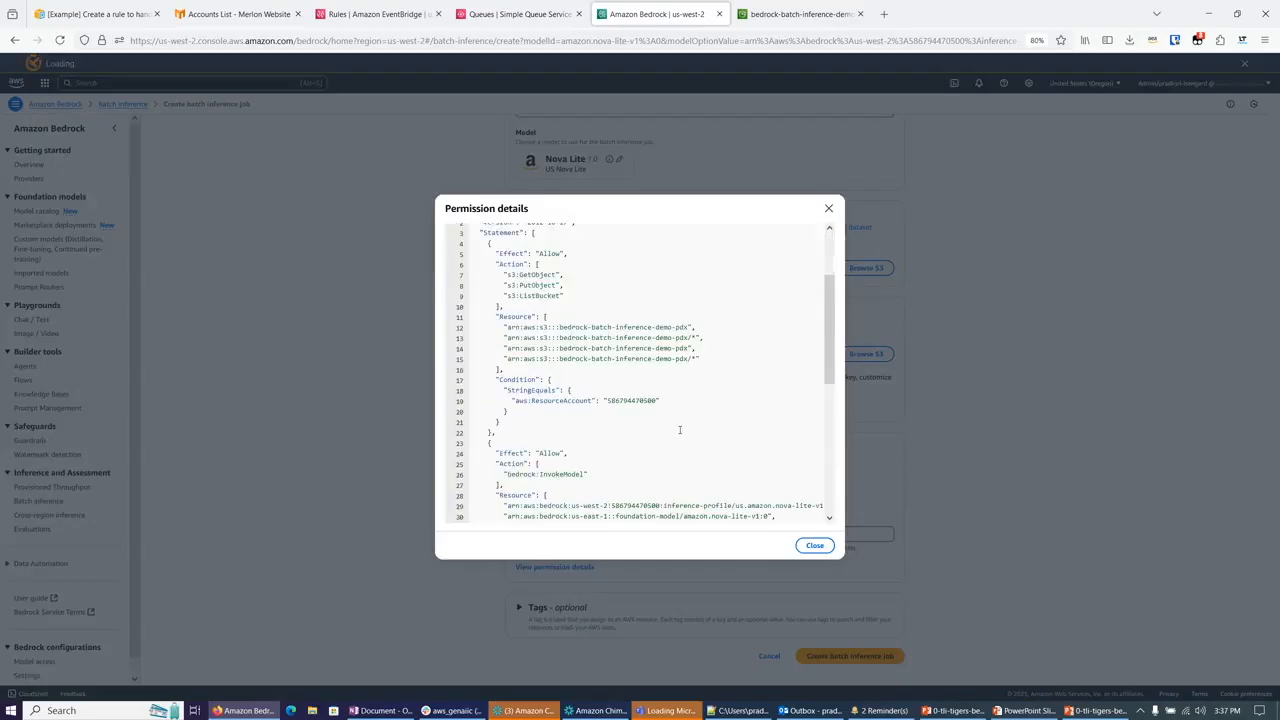
scroll(673, 421, down, 5)
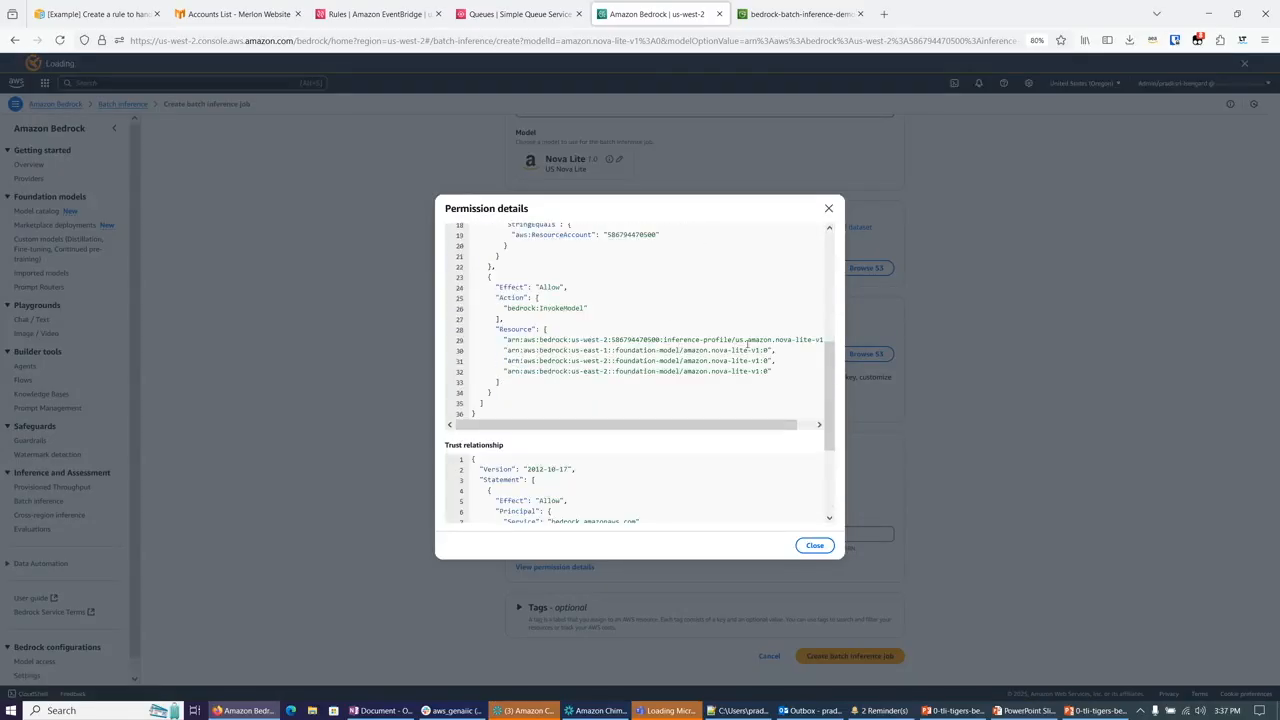
scroll(765, 492, down, 3)
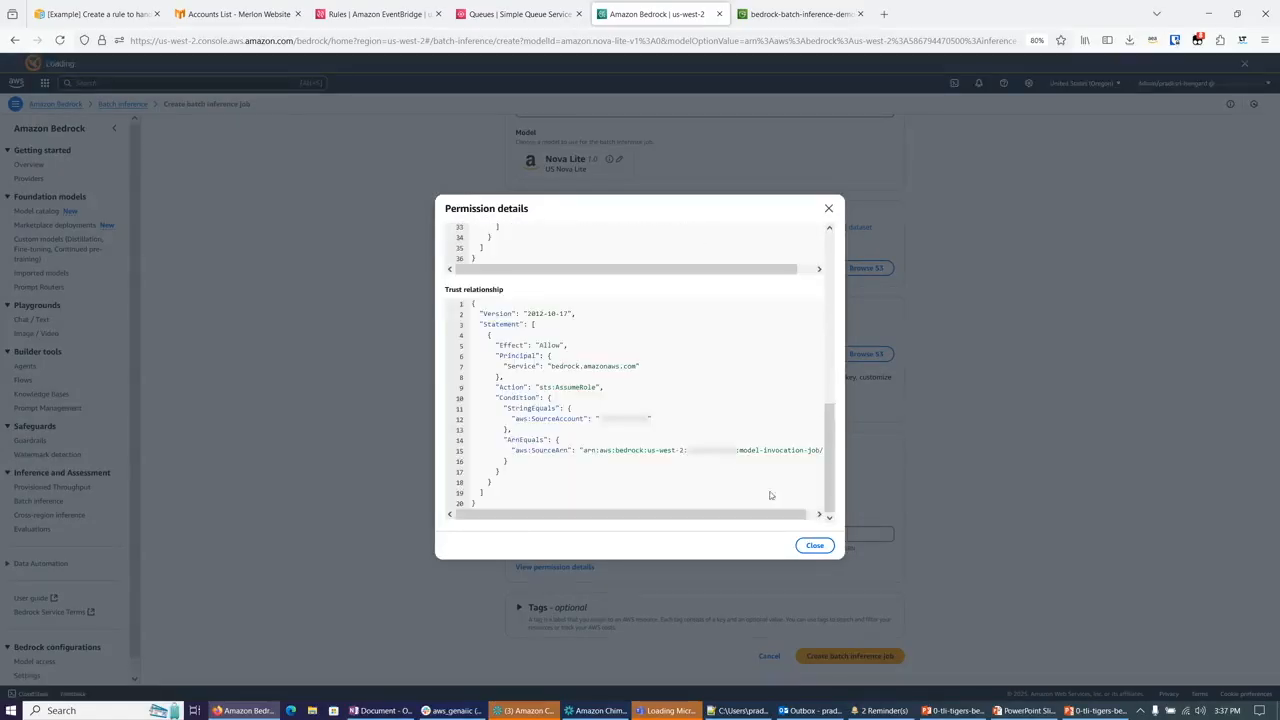
click(814, 545)
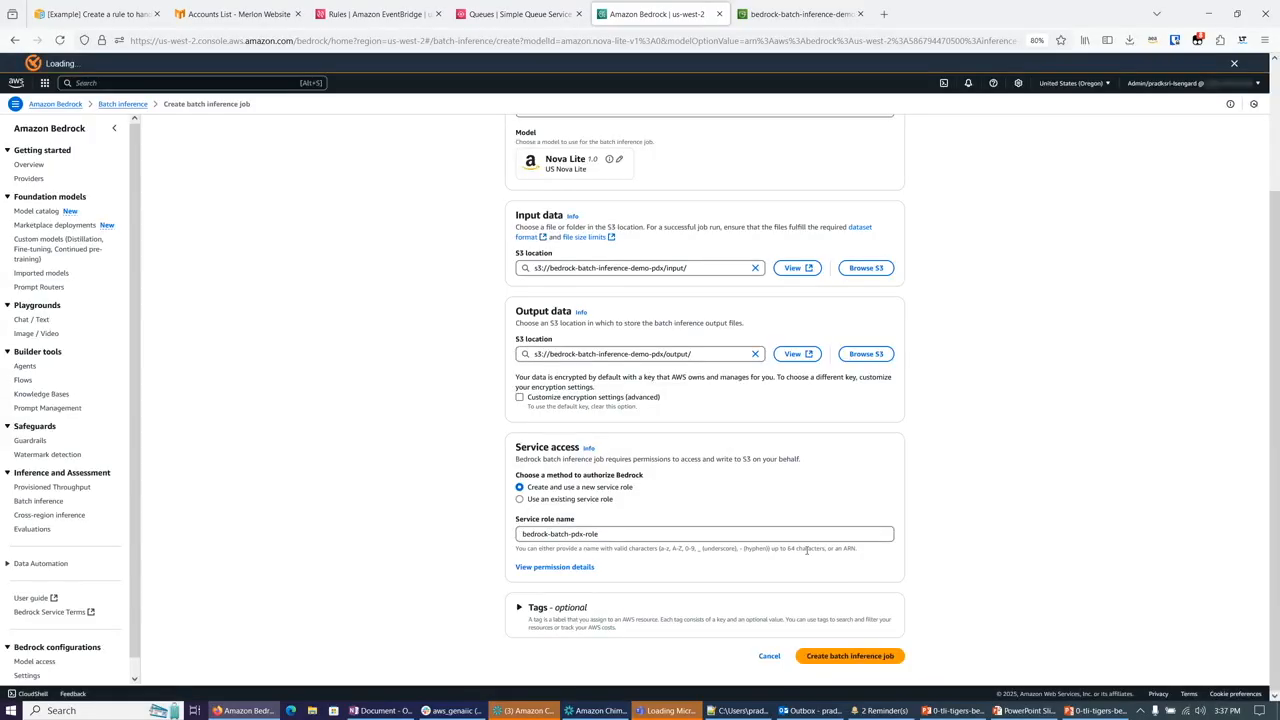
Step: Submit the batch inference job and open the DemoJob1 details to check its status
click(843, 658)
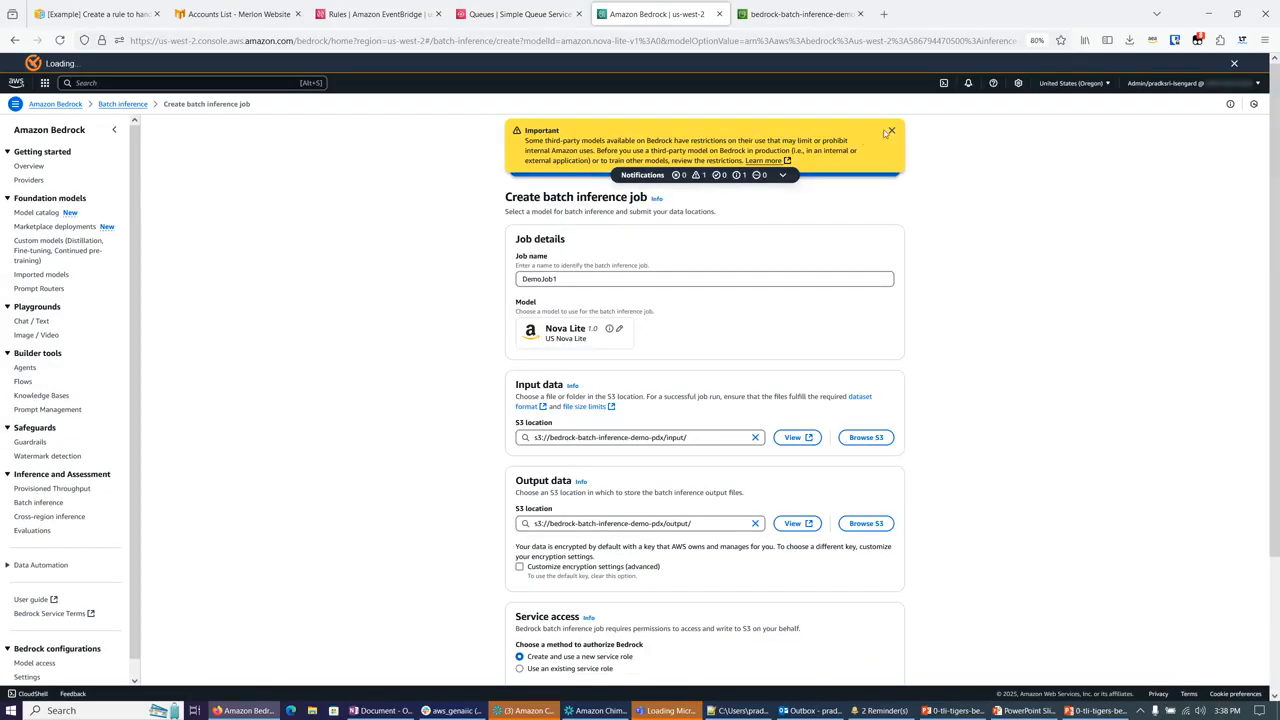
click(889, 131)
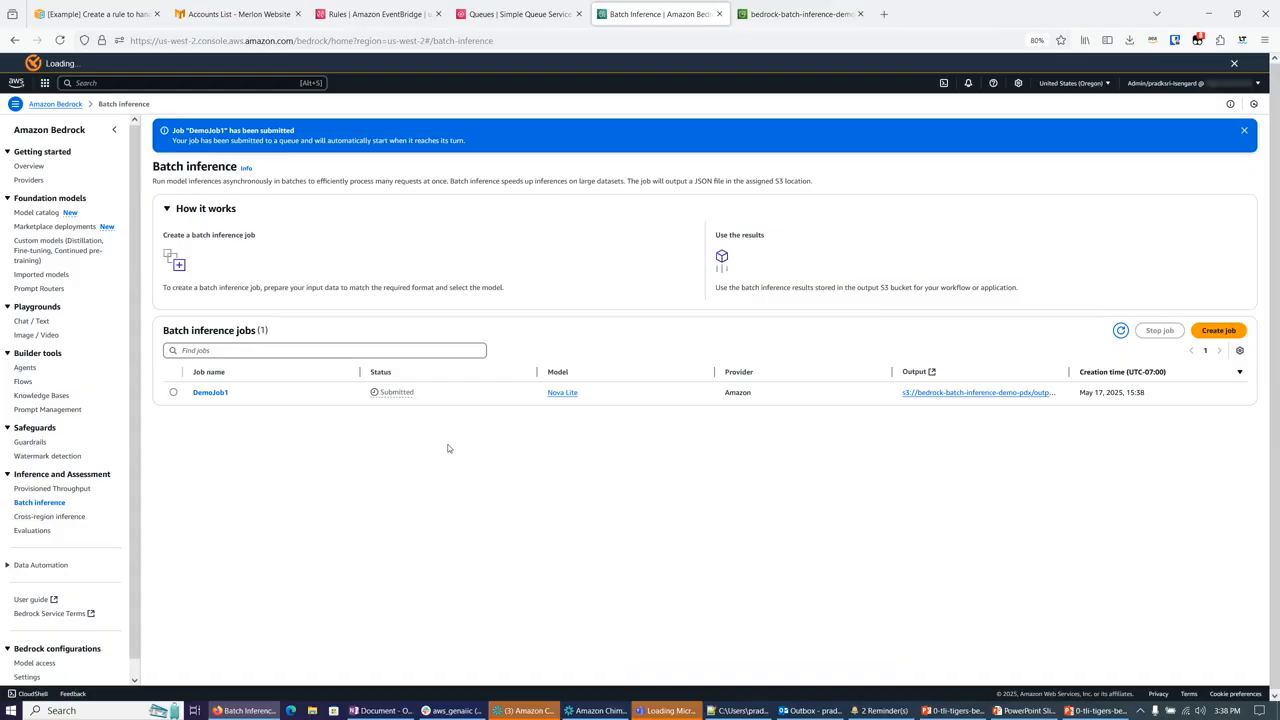
click(210, 395)
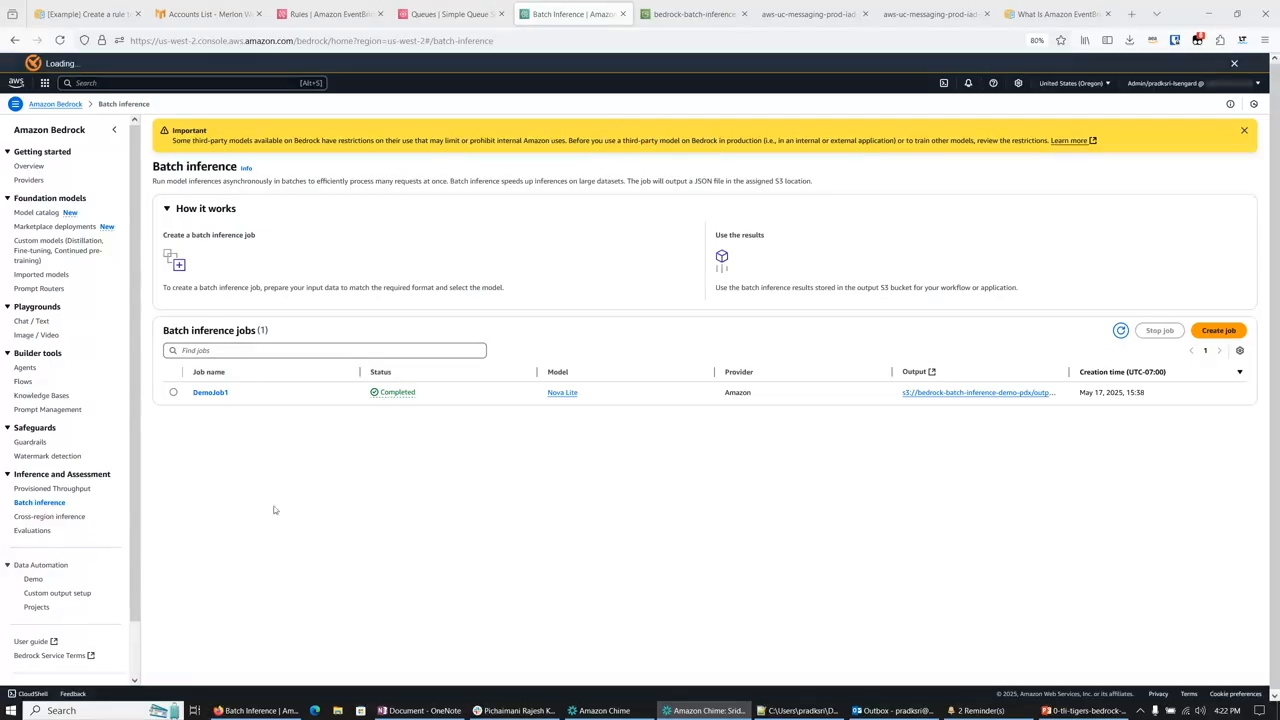
click(212, 392)
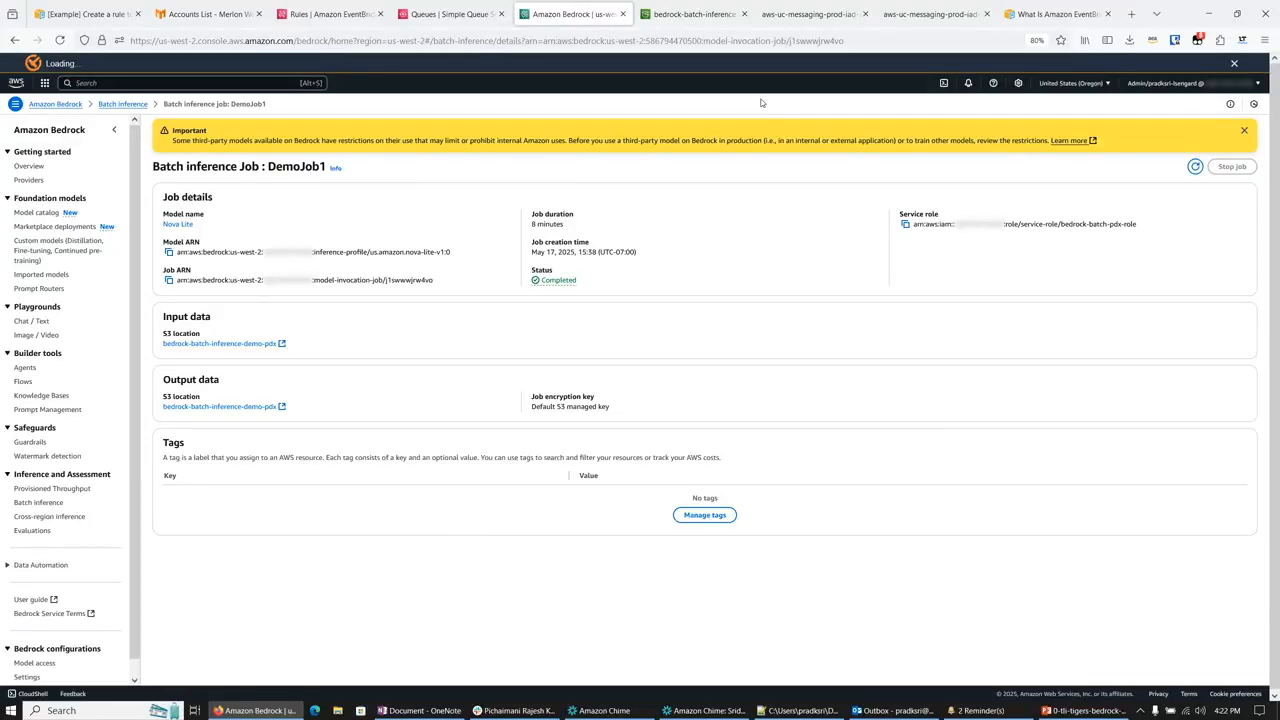
Step: Switch to Amazon SQS and poll bedrock-batch-inference-status-pdx-queue for messages
click(454, 15)
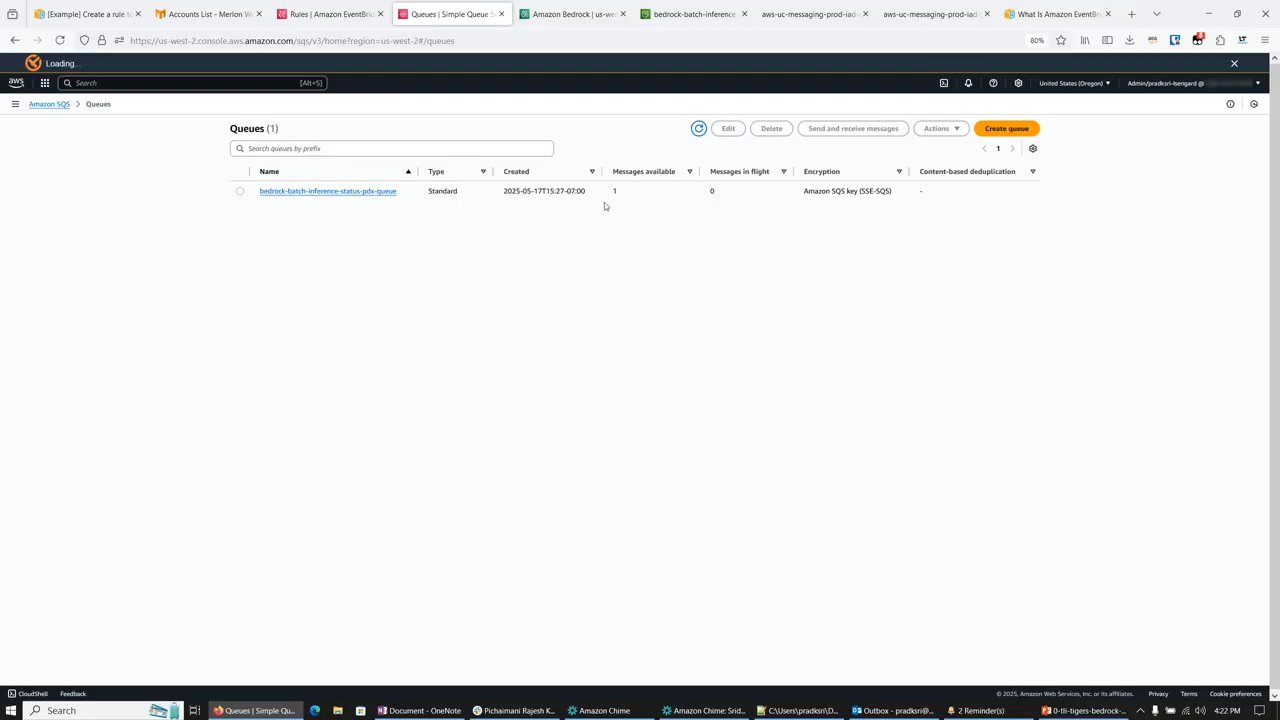
click(355, 193)
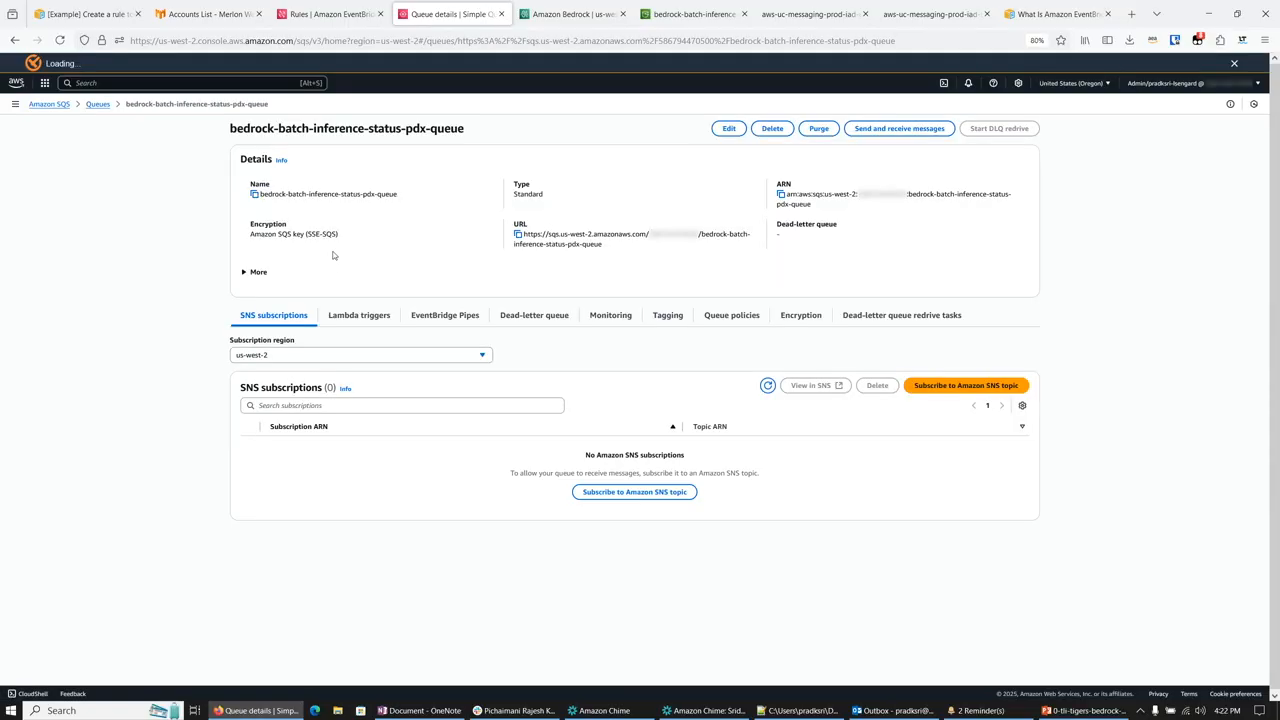
click(876, 133)
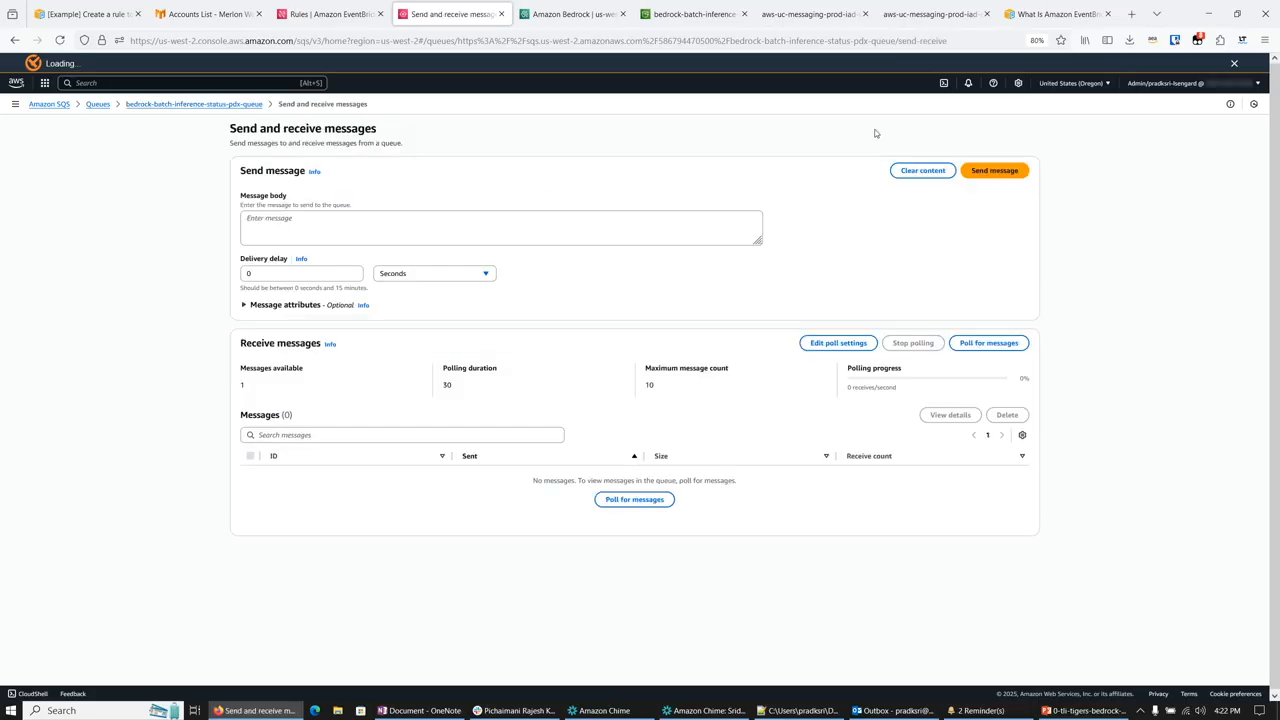
click(621, 504)
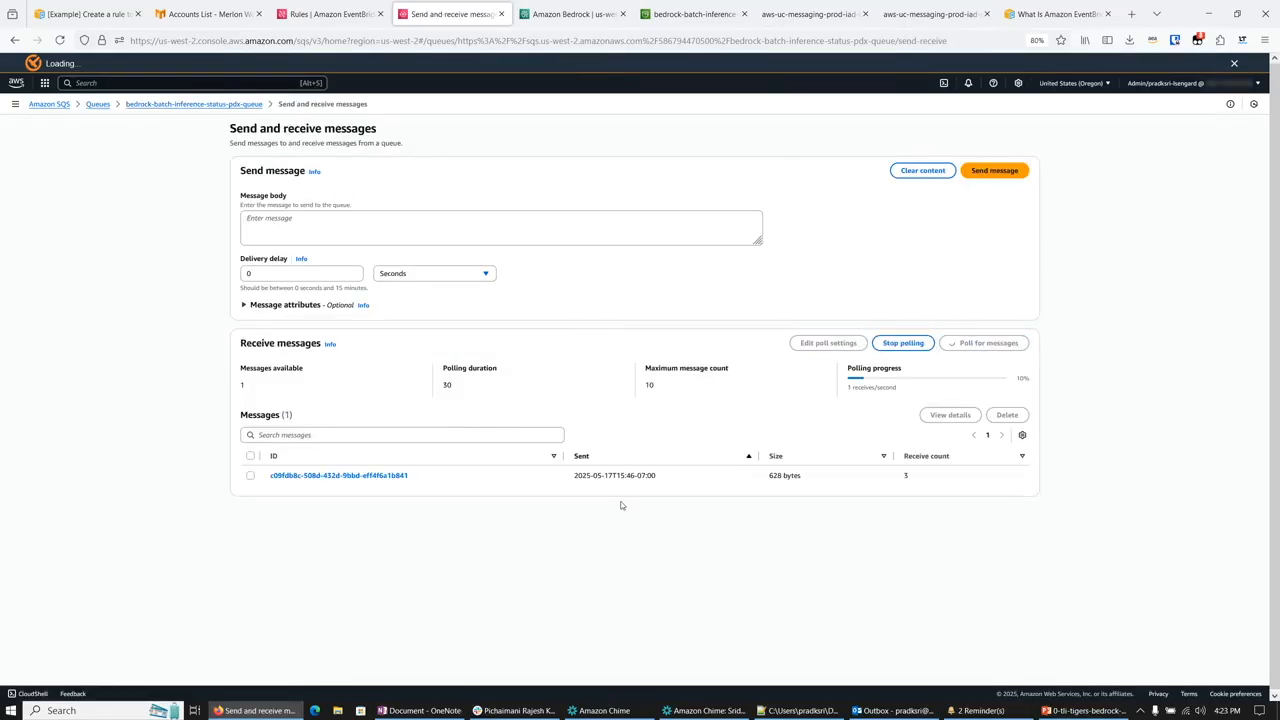
Step: Open the received queue message, enlarge its body and highlight the detail-type value
click(380, 478)
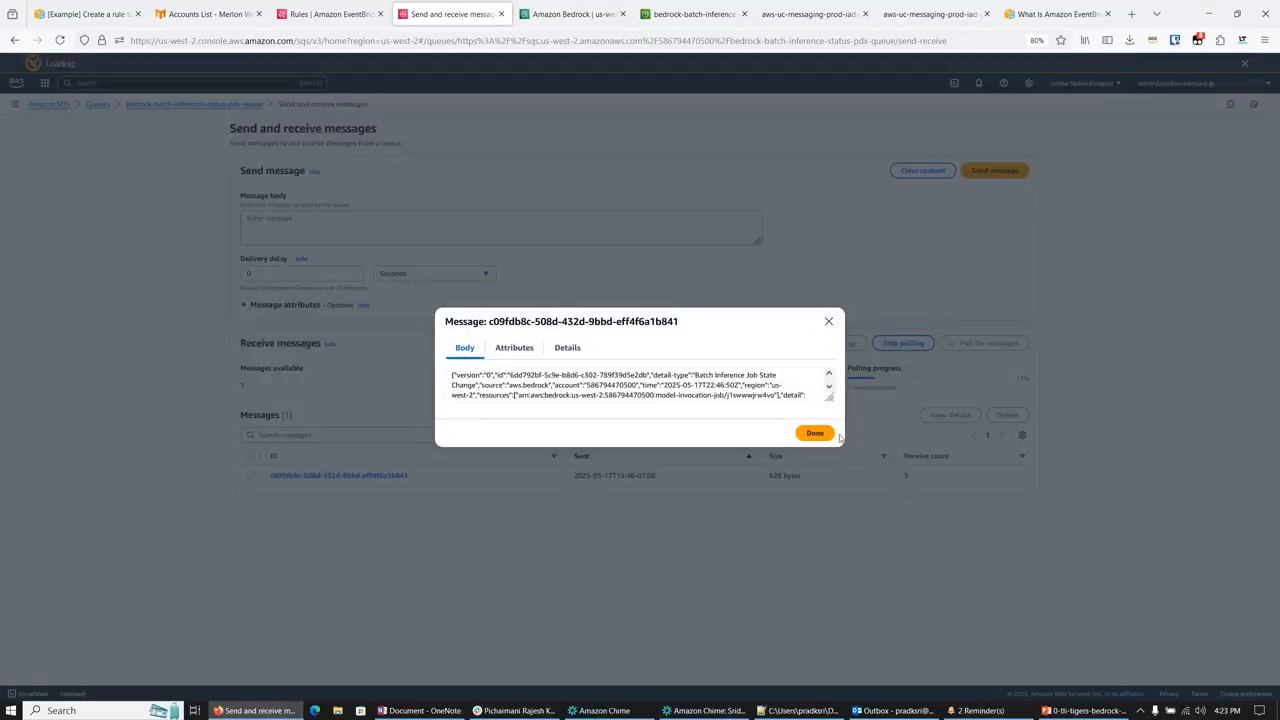
drag(829, 398, 829, 490)
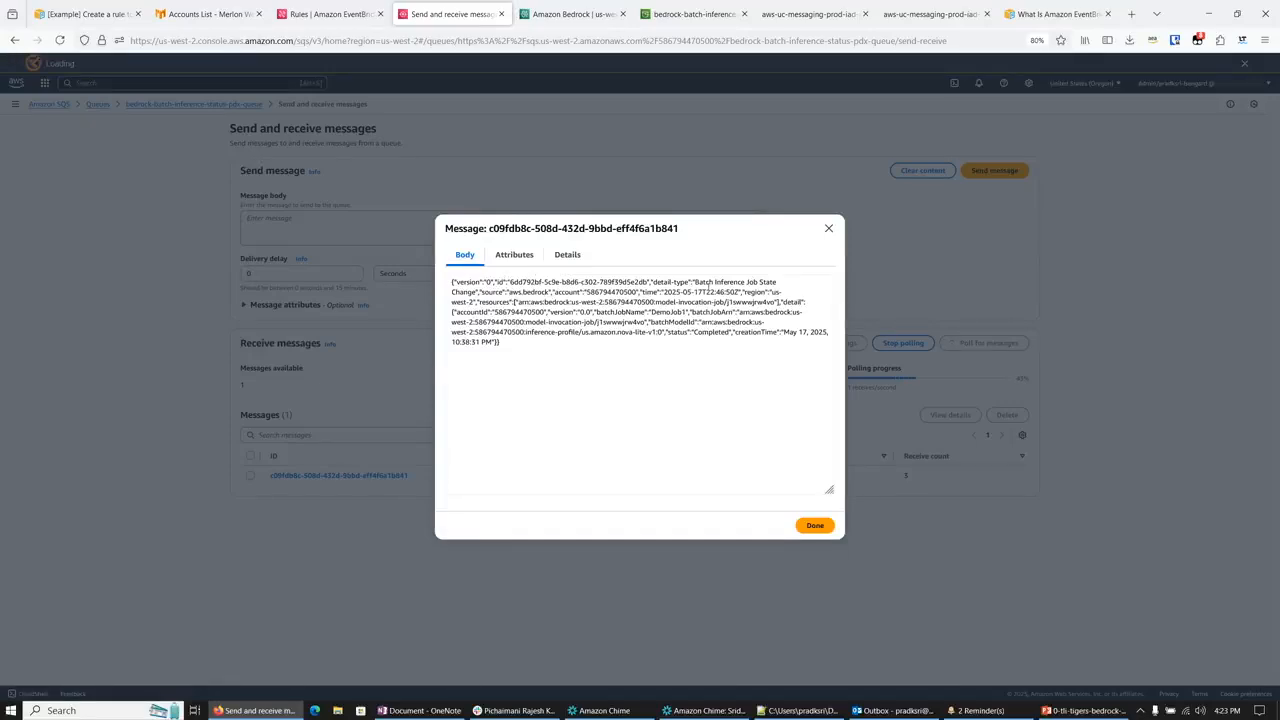
drag(693, 285, 478, 291)
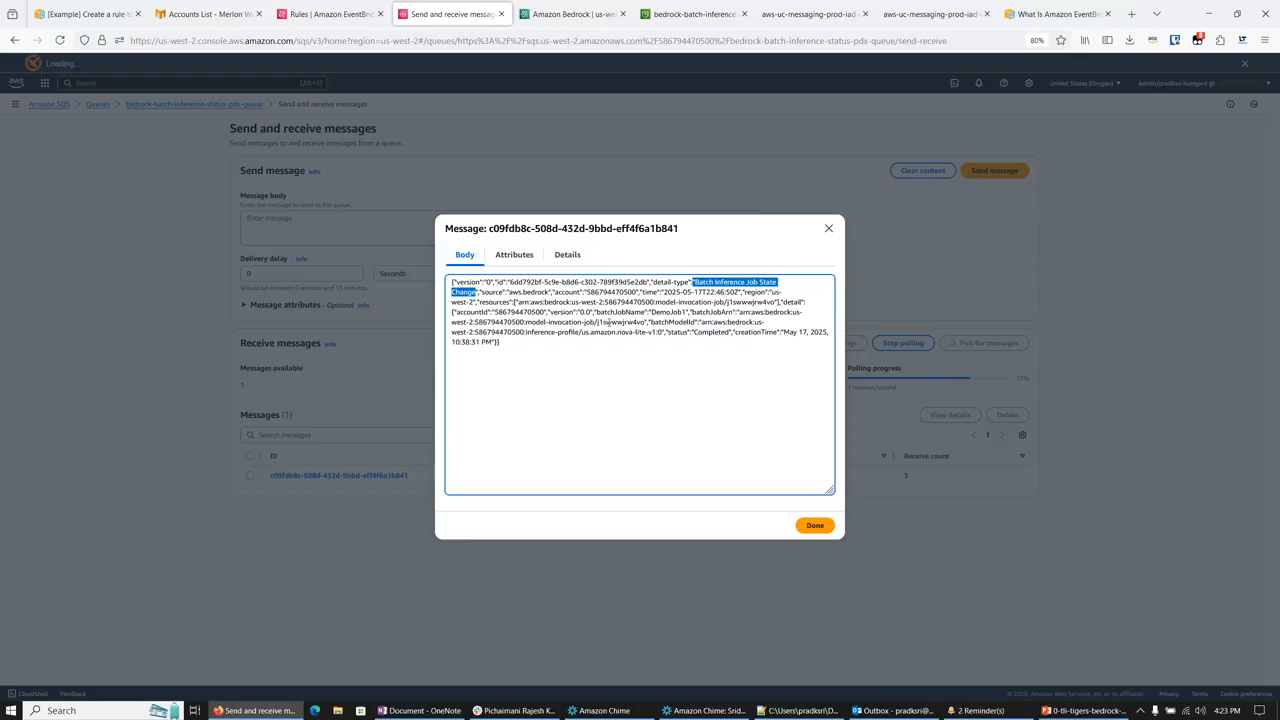
Step: Copy the job ID at the end of the batchJobArn value in the message body
click(610, 322)
double_click(610, 322)
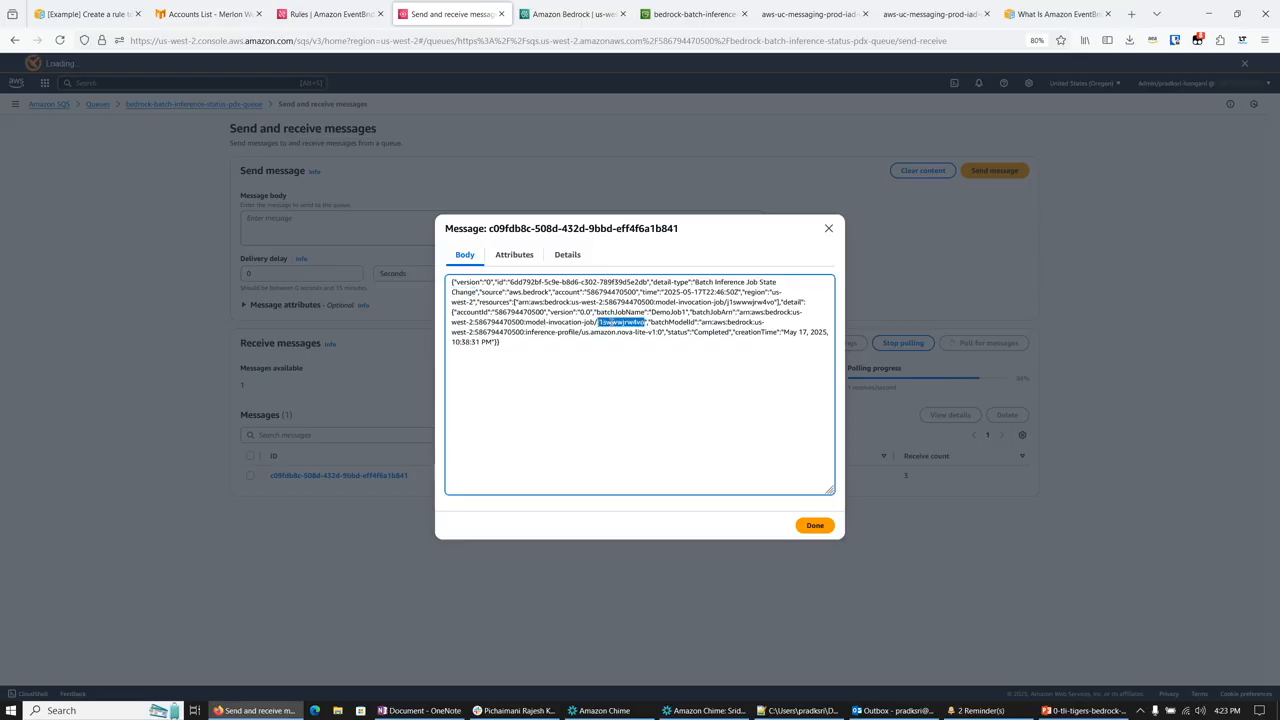
right_click(612, 323)
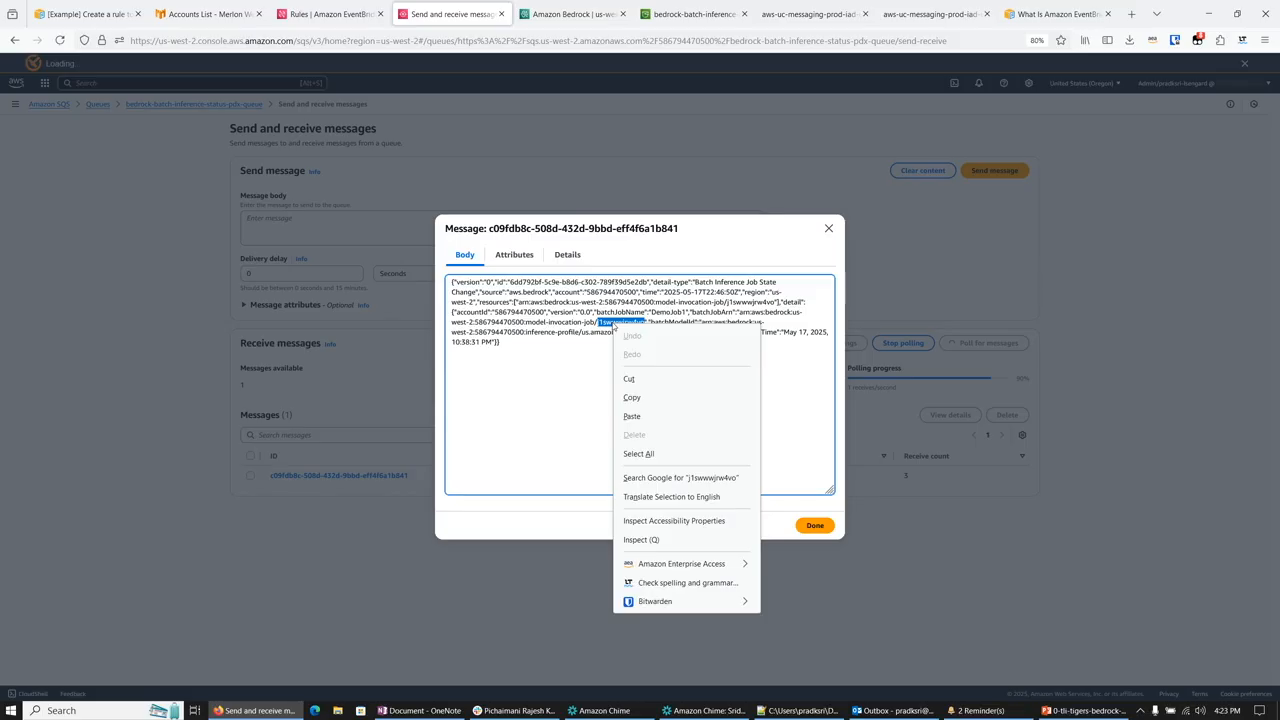
click(632, 398)
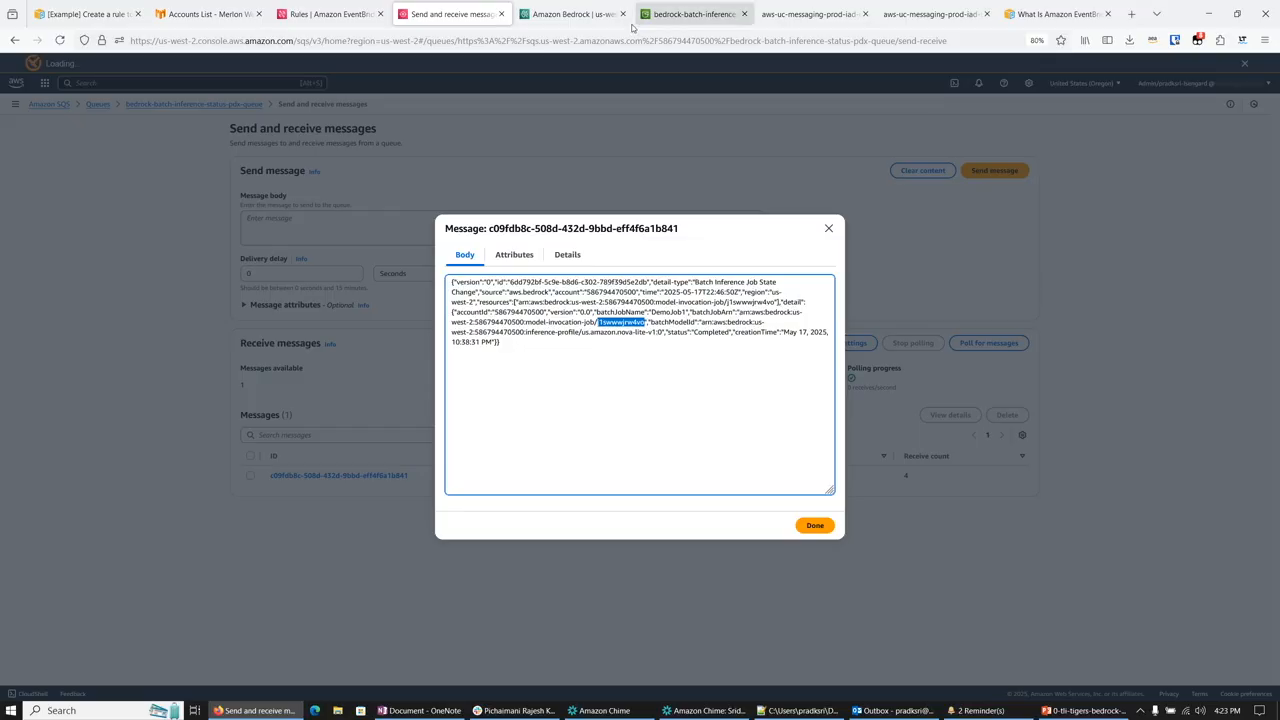
Step: Switch to Amazon S3 and open the job's results folder within the output folder of bedrock-batch-inference-demo-pdx
click(677, 22)
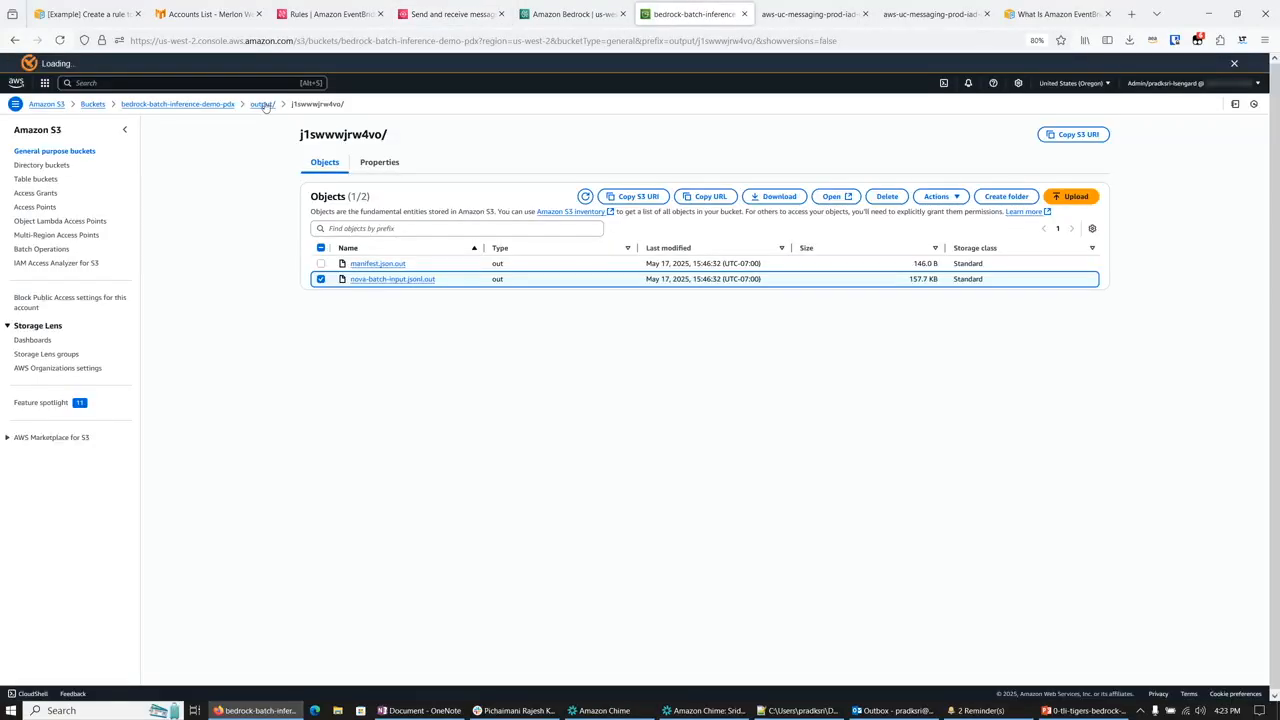
click(263, 104)
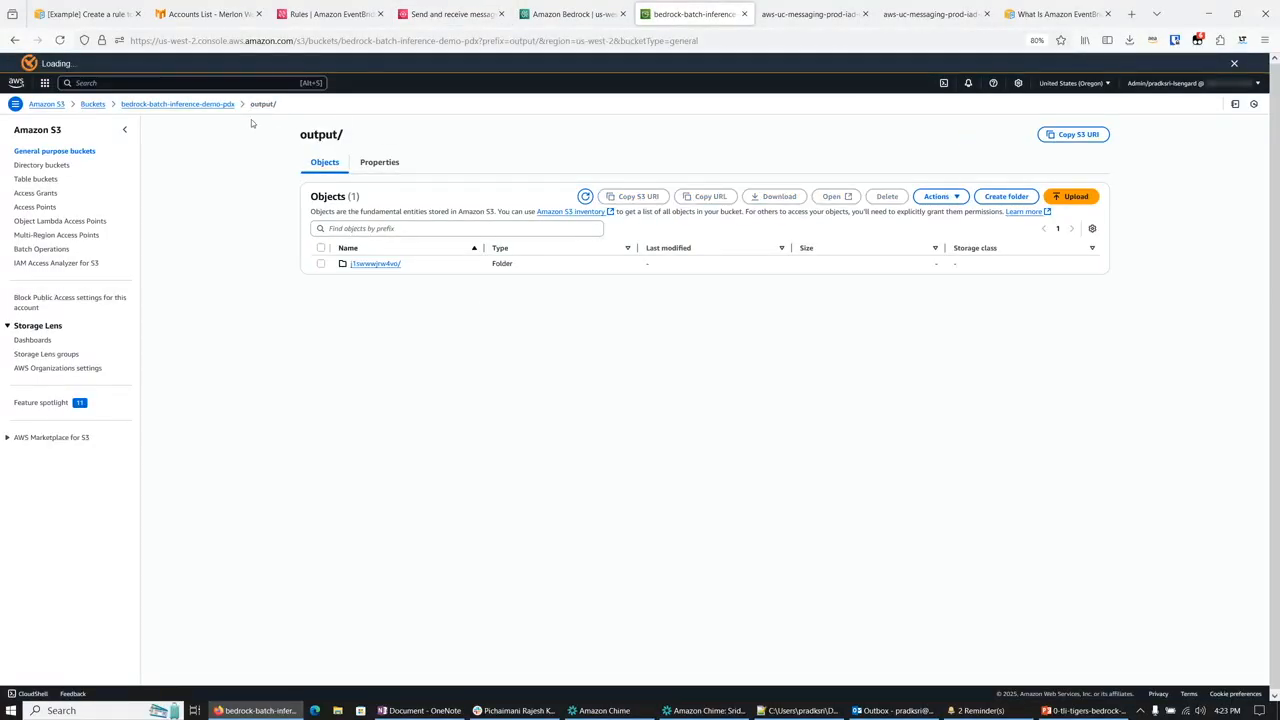
click(372, 266)
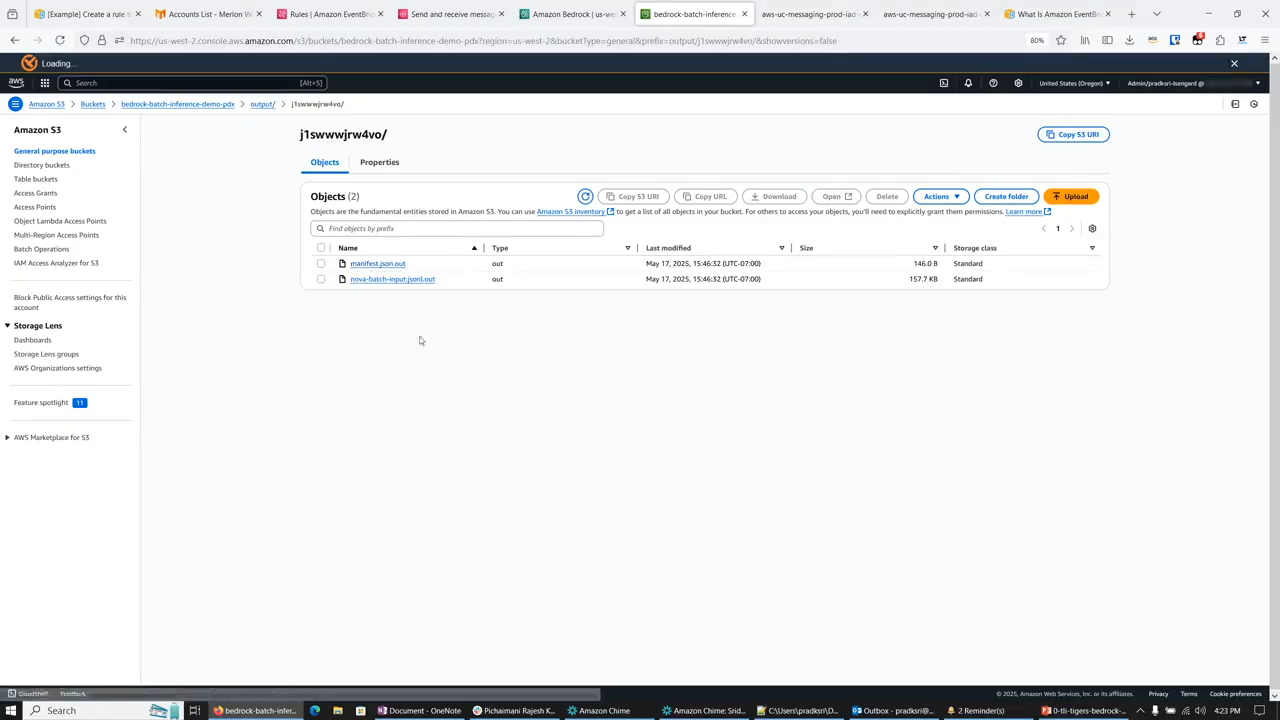